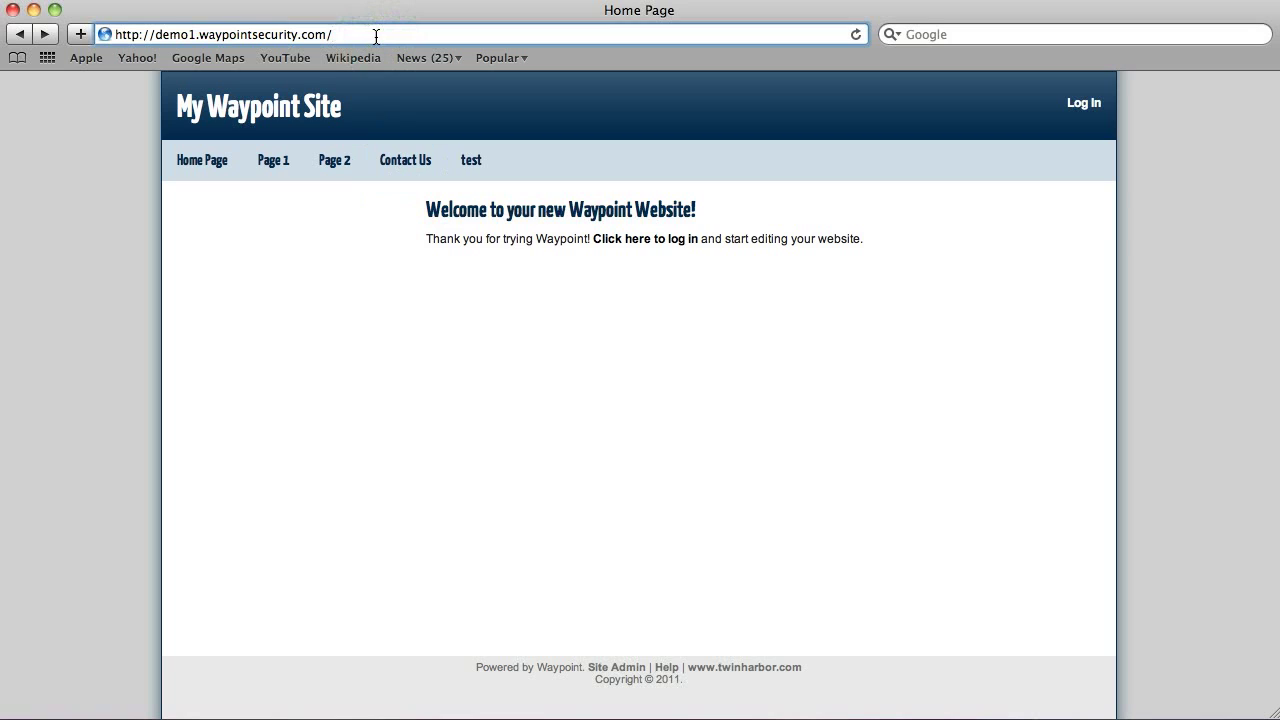
Step: Go to the site's admin login page by adding /wp-admin to the web address
left_click(363, 271)
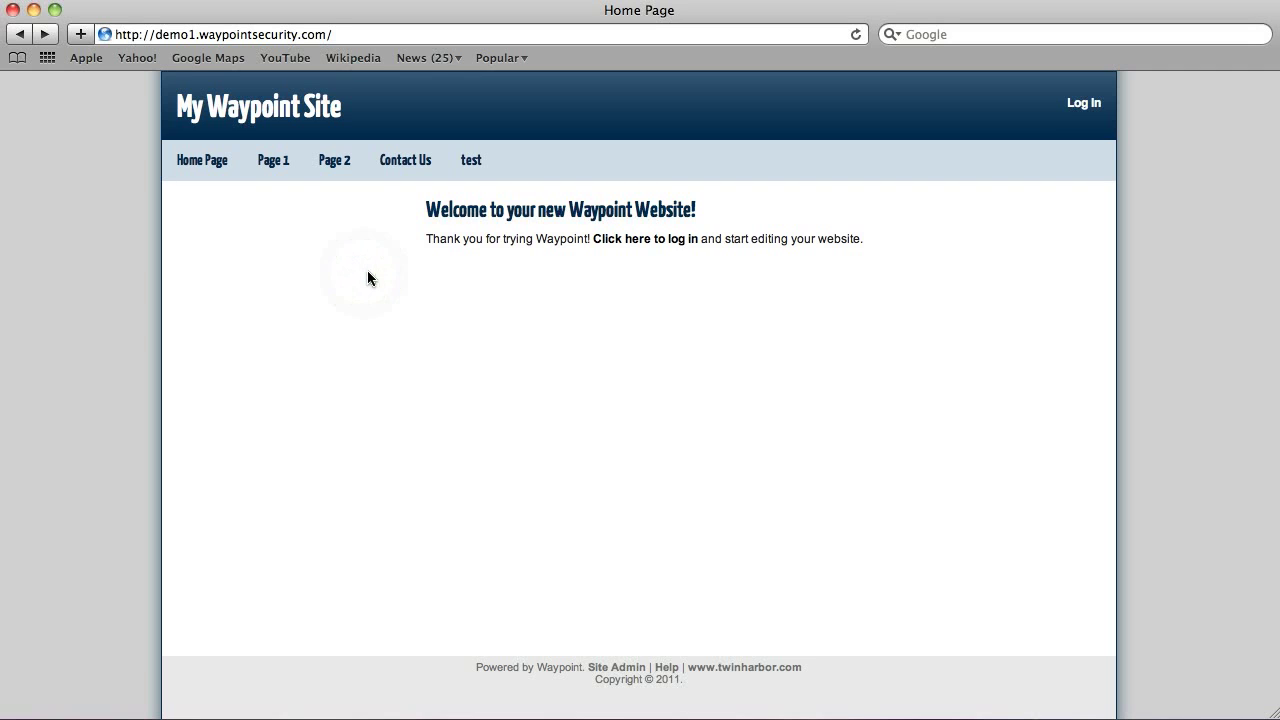
left_click(356, 39)
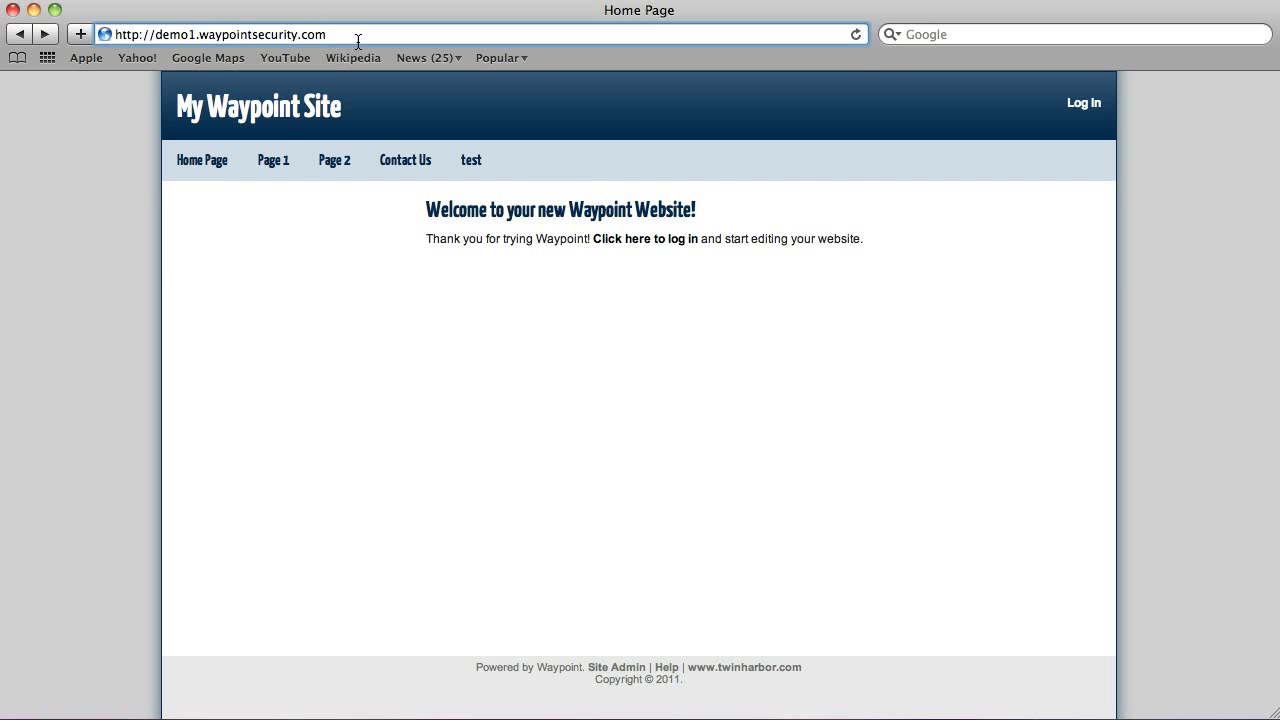
type("/wp-")
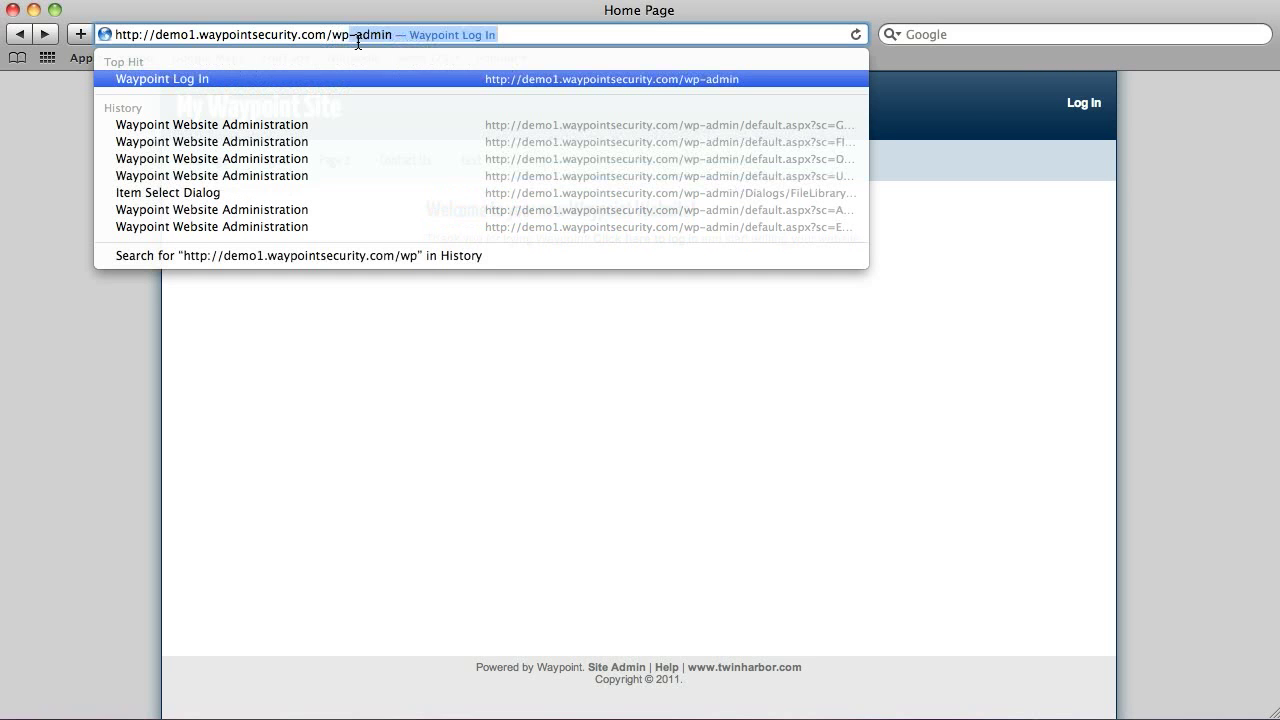
type("admin")
key("Return")
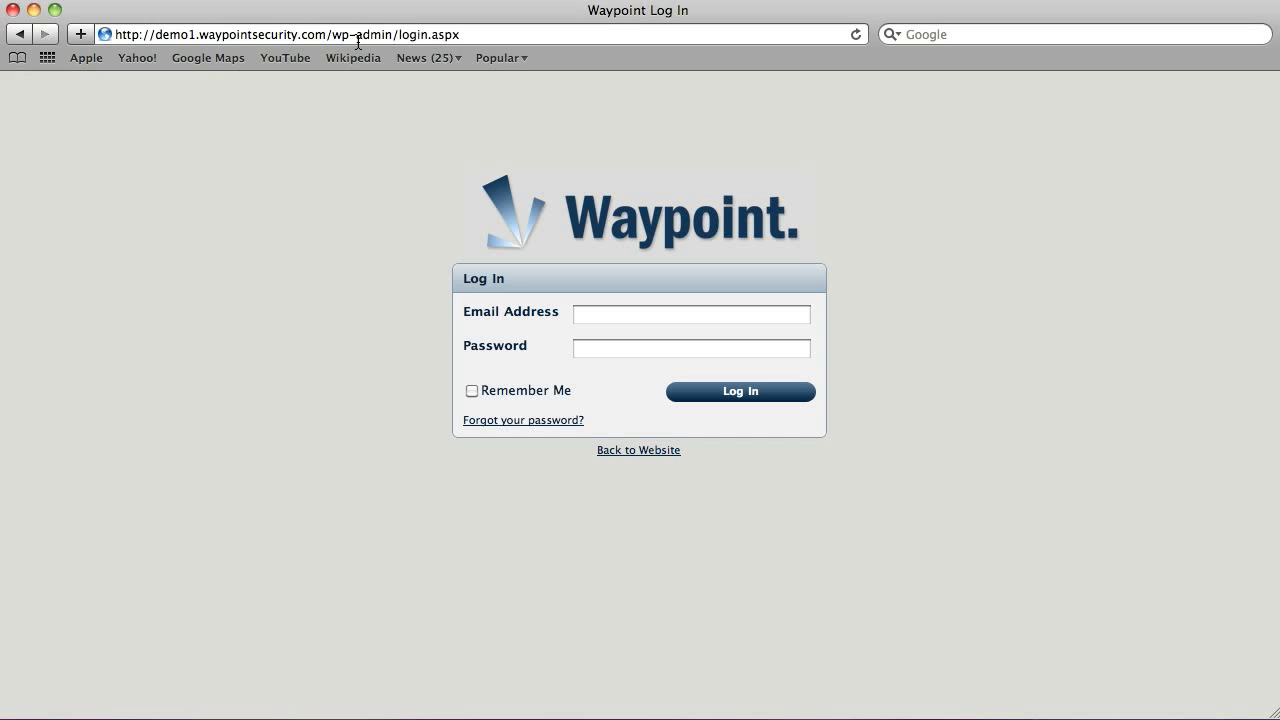
Step: Sign in with the admin e-mail address and password, with Remember Me ticked
left_click(638, 318)
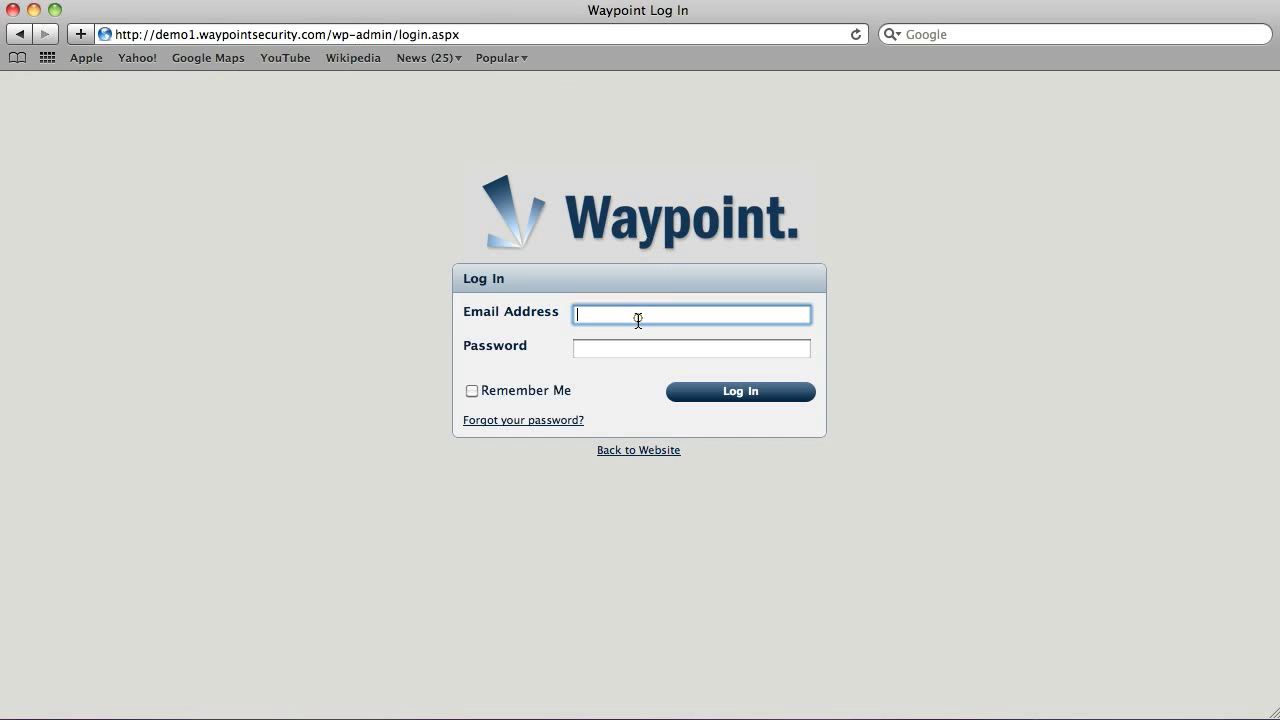
key("Tab")
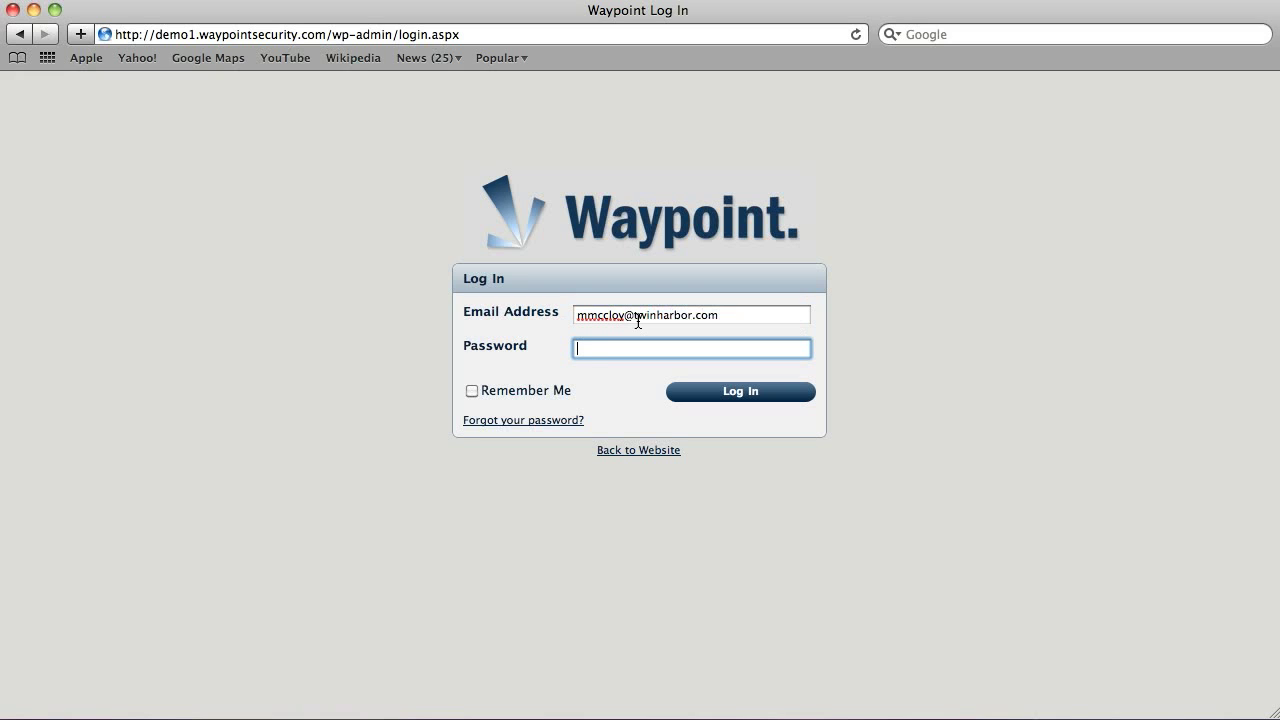
type("••••••••••")
left_click(472, 390)
left_click(742, 392)
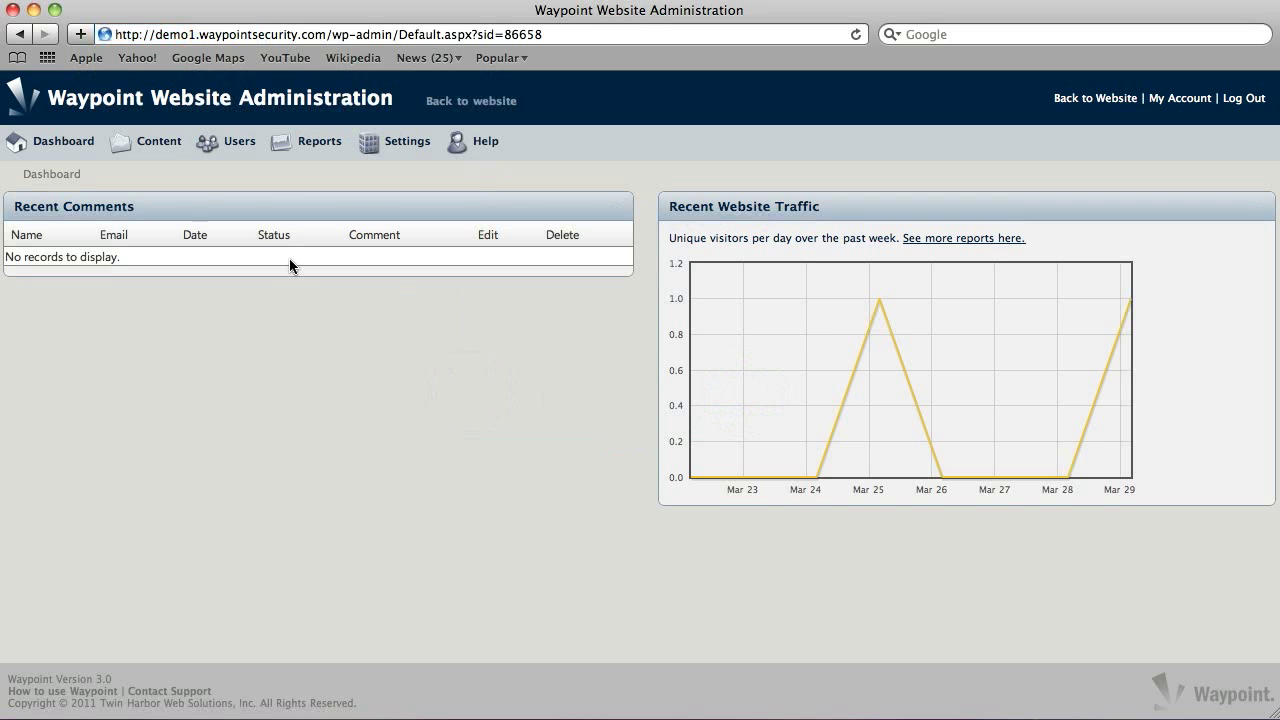
Step: Choose Pages from the Content menu to list the site's pages
mouse_move(158, 157)
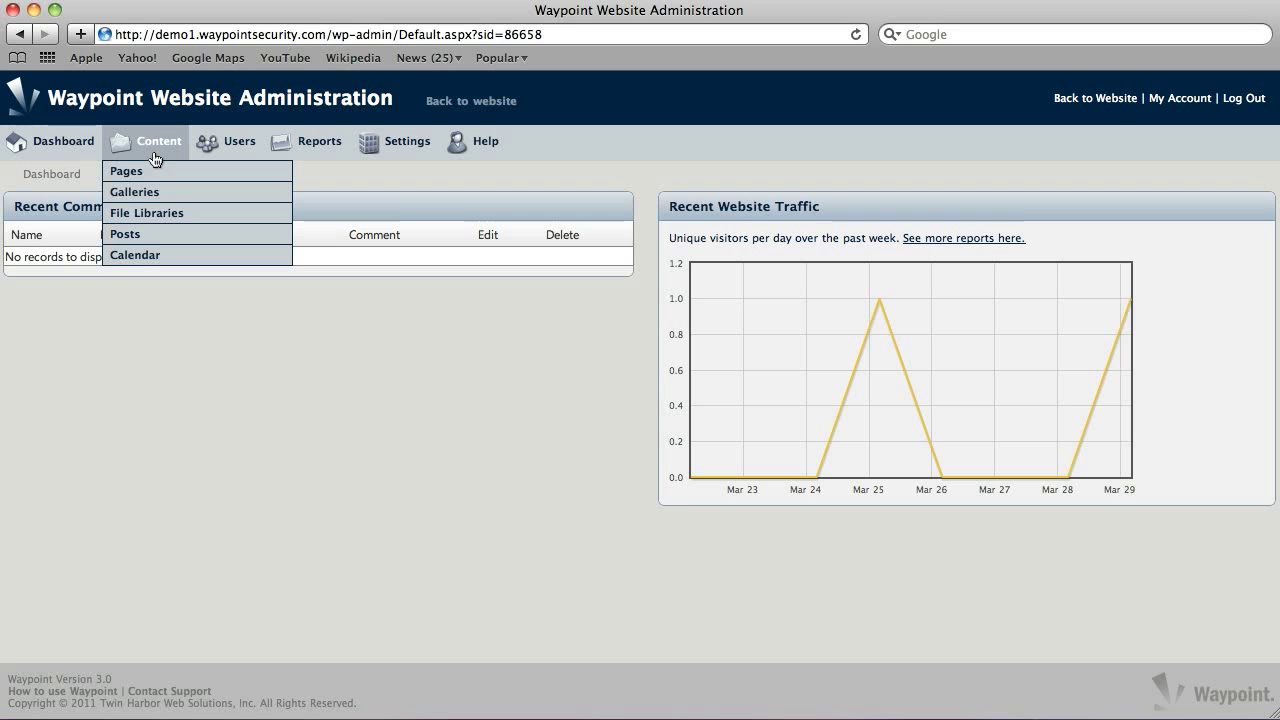
left_click(139, 175)
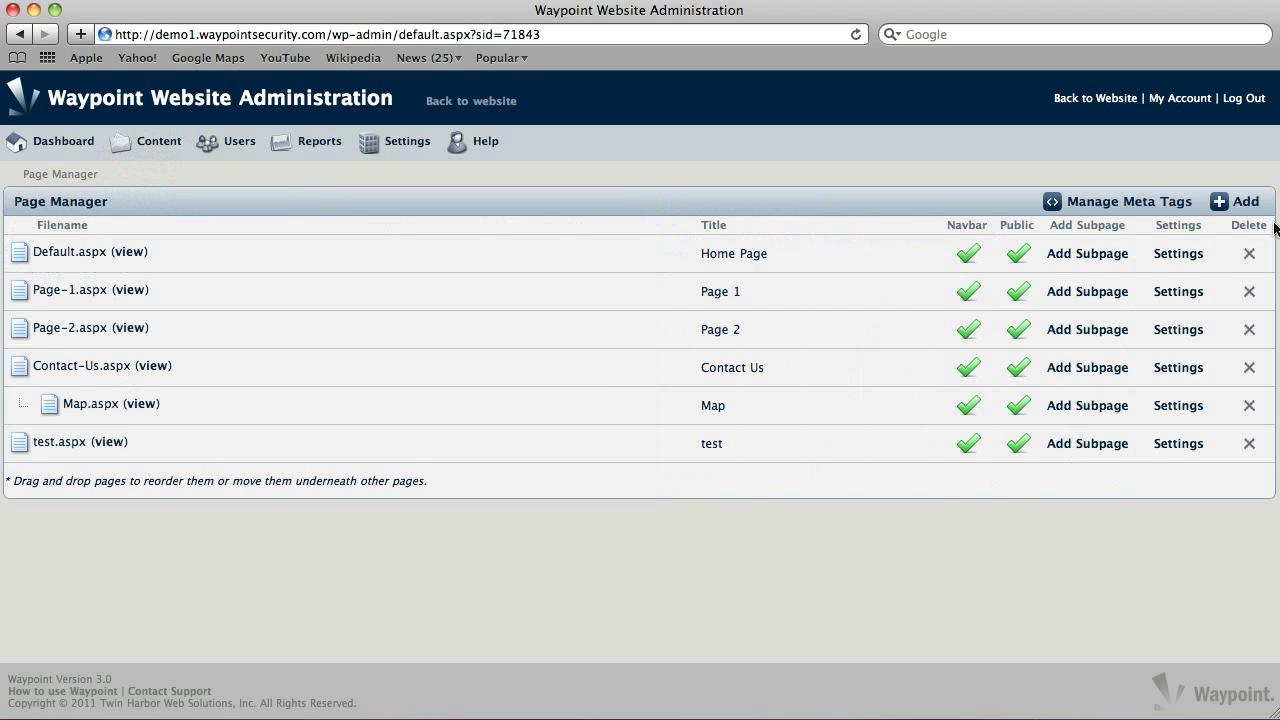
Step: Add a new page named About-Us, letting Title and Navbar Link fill in as 'About Us'
left_click(1245, 204)
left_click(508, 247)
type("About Us")
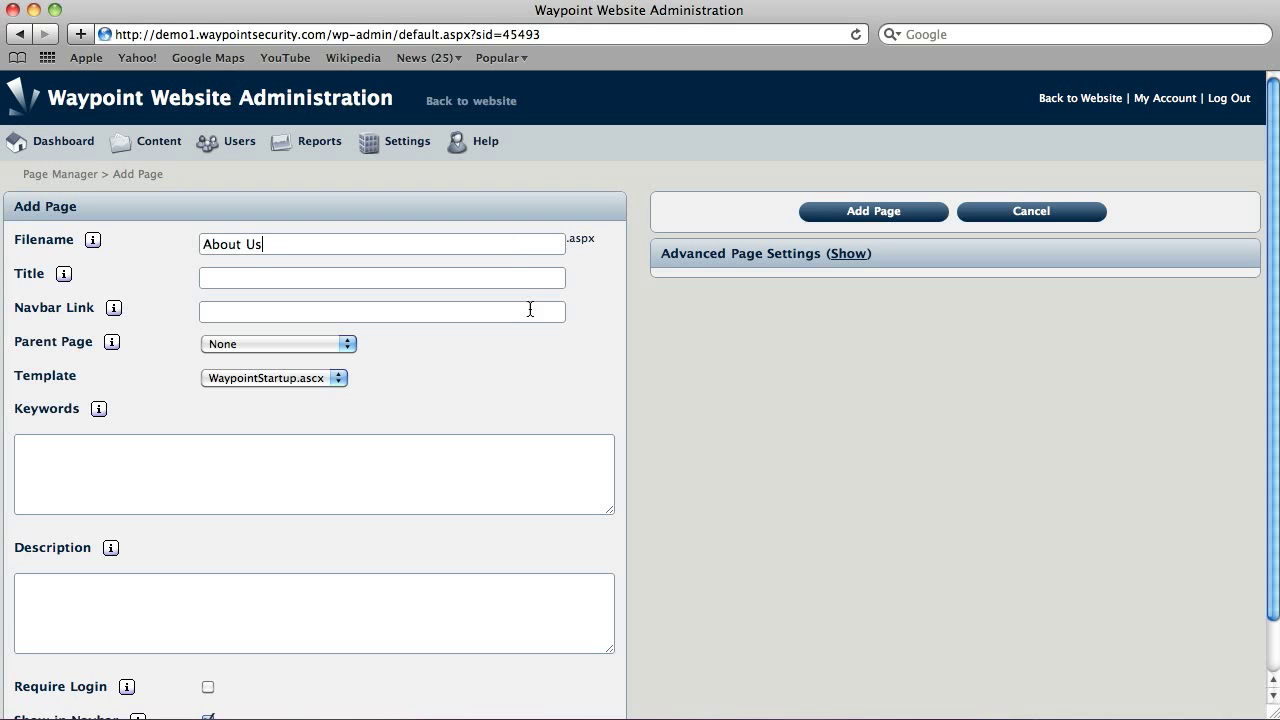
key("Tab")
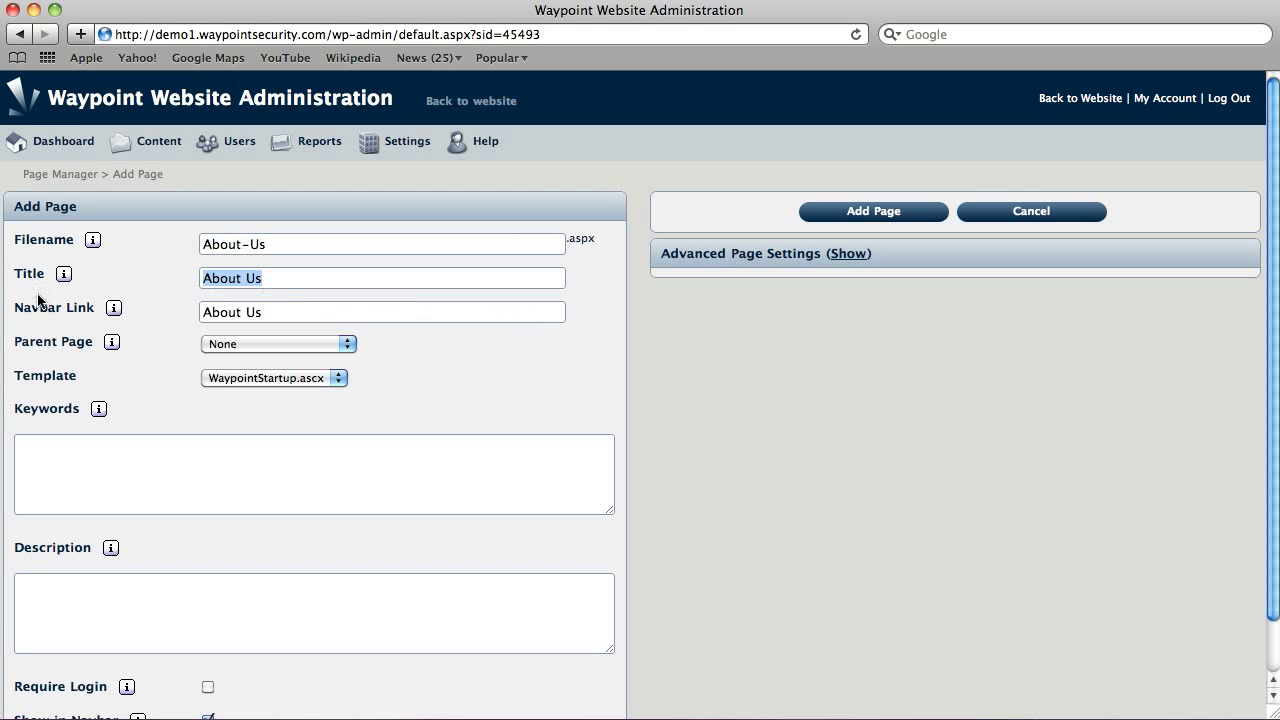
left_click(350, 313)
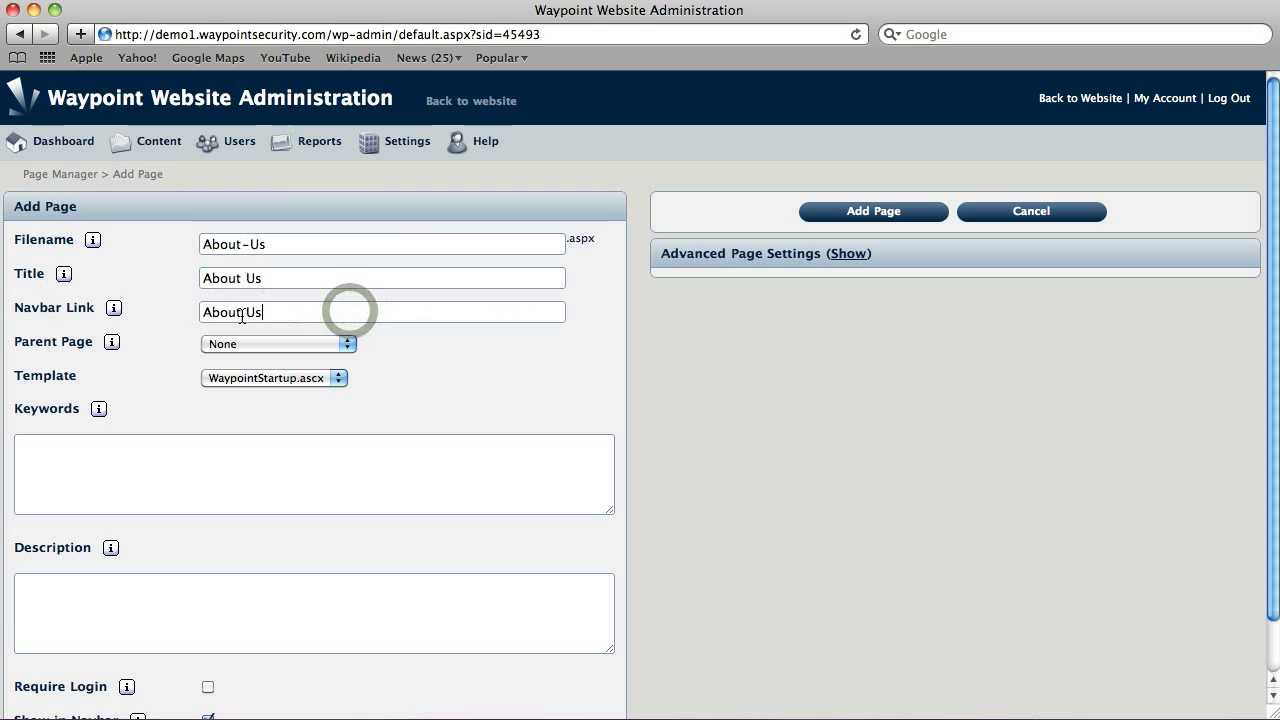
Step: Read the help tips for the Add Page fields, then open the Parent Page dropdown
mouse_move(92, 248)
mouse_move(66, 276)
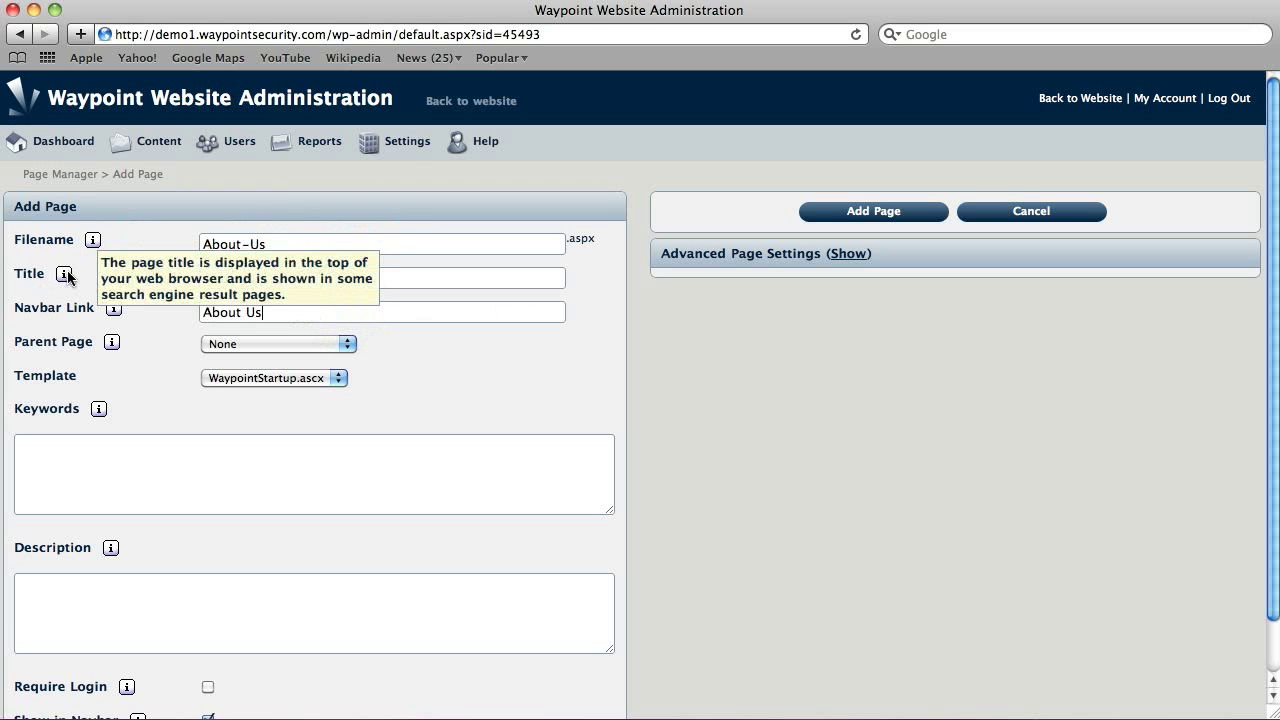
mouse_move(115, 312)
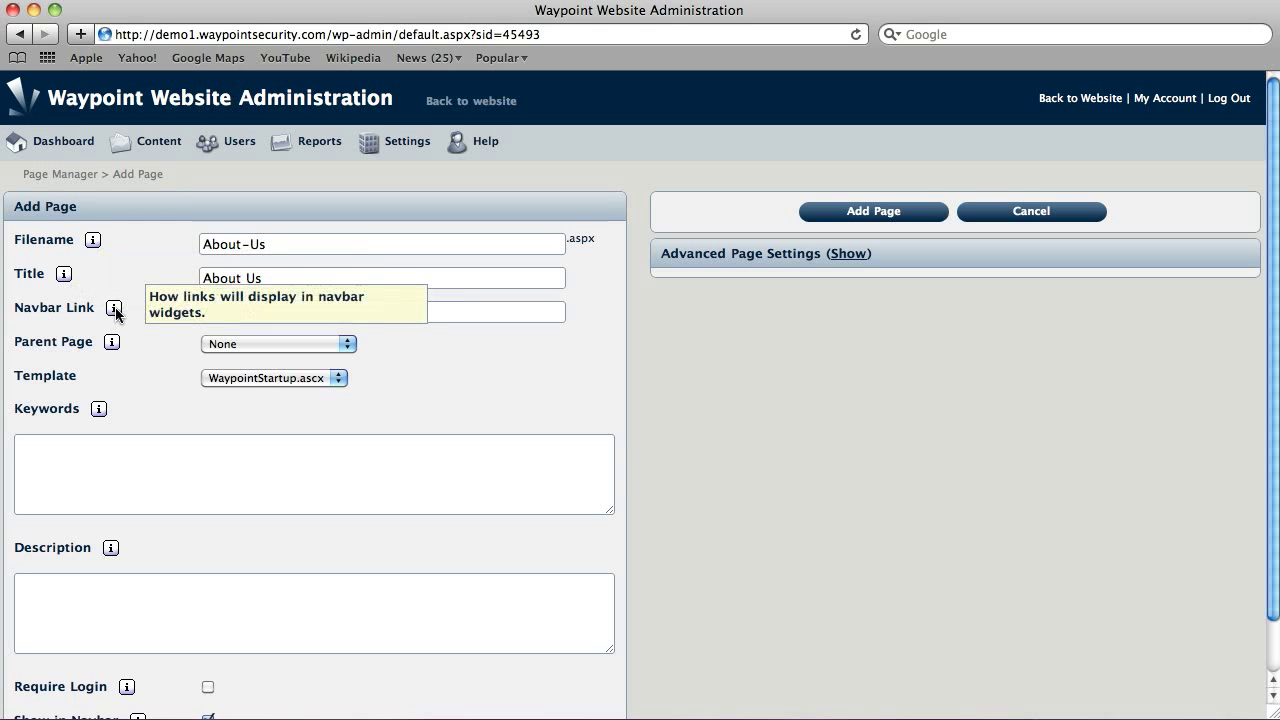
mouse_move(113, 347)
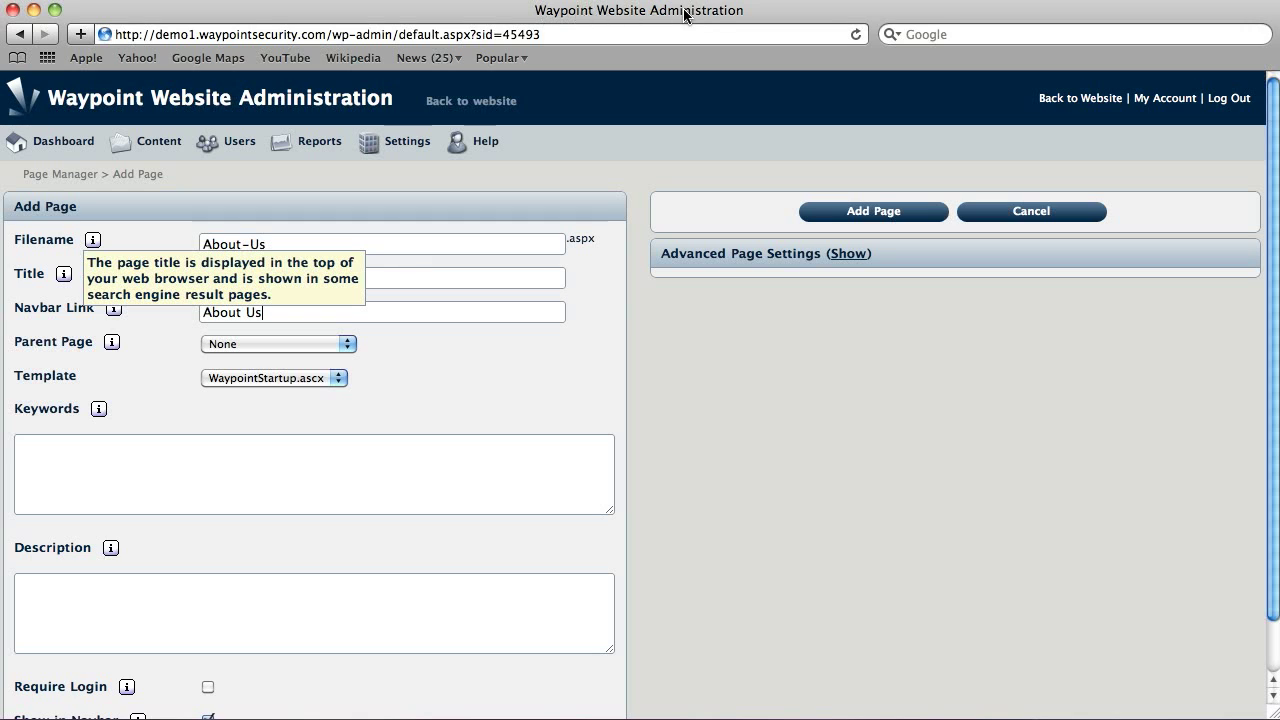
left_click(136, 359)
left_click(354, 316)
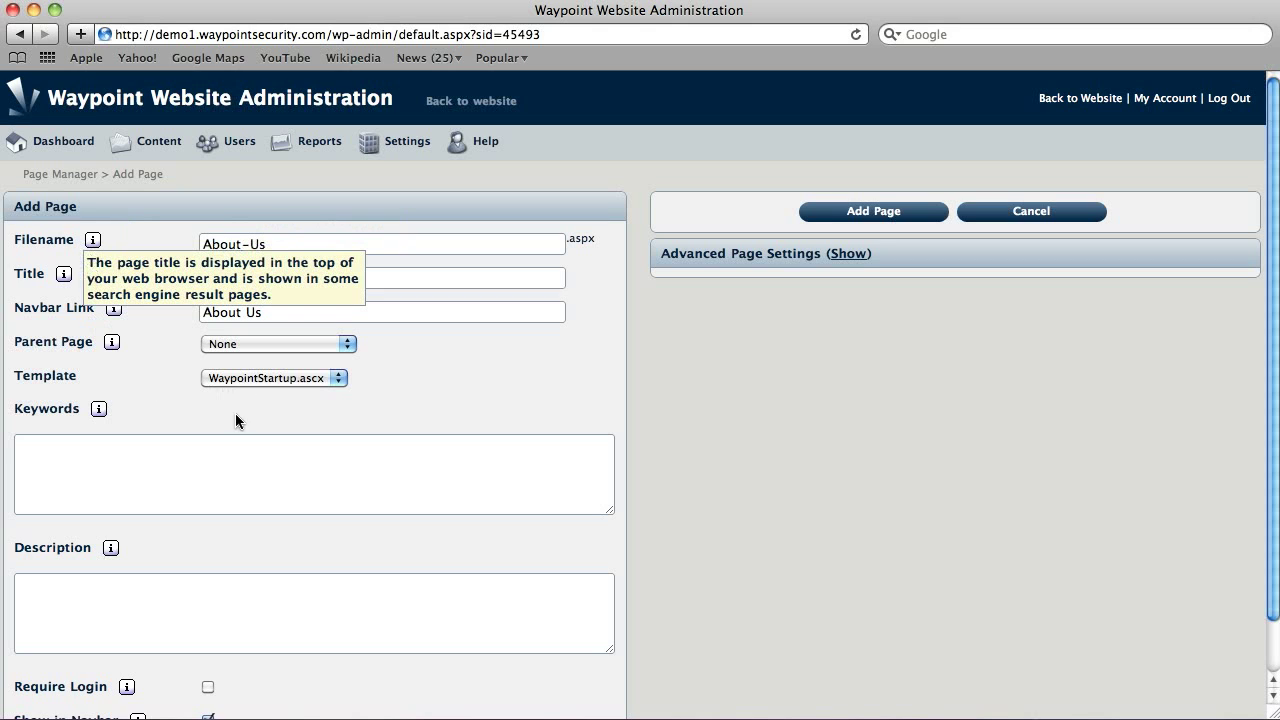
left_click(367, 405)
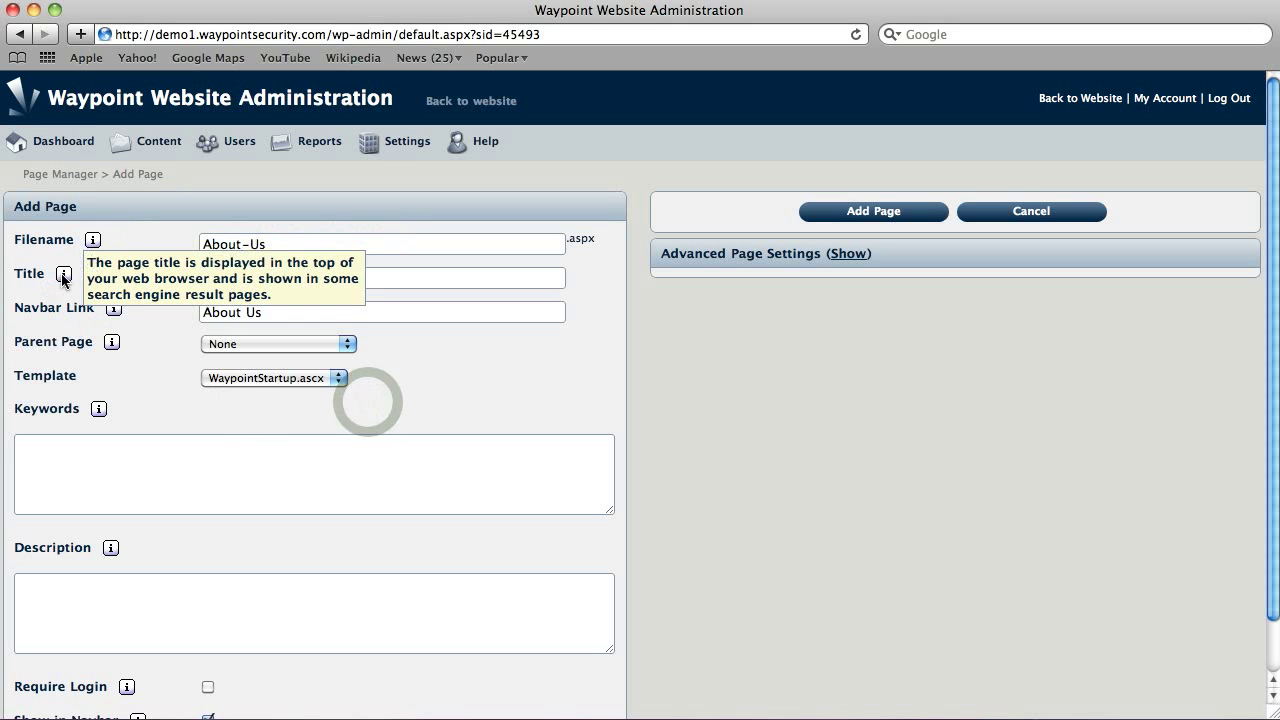
left_click(257, 343)
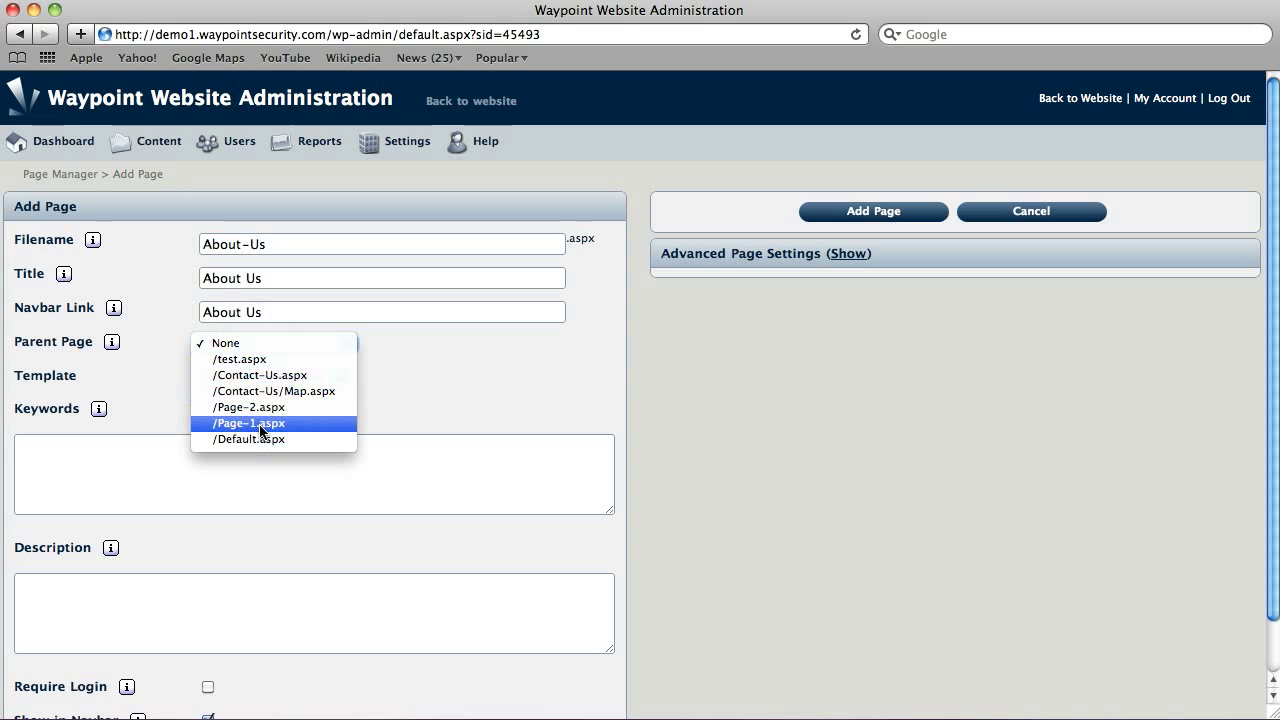
Step: Keep Parent Page as None and the WaypointStartup.ascx template, moving on to Keywords and Description
left_click(461, 377)
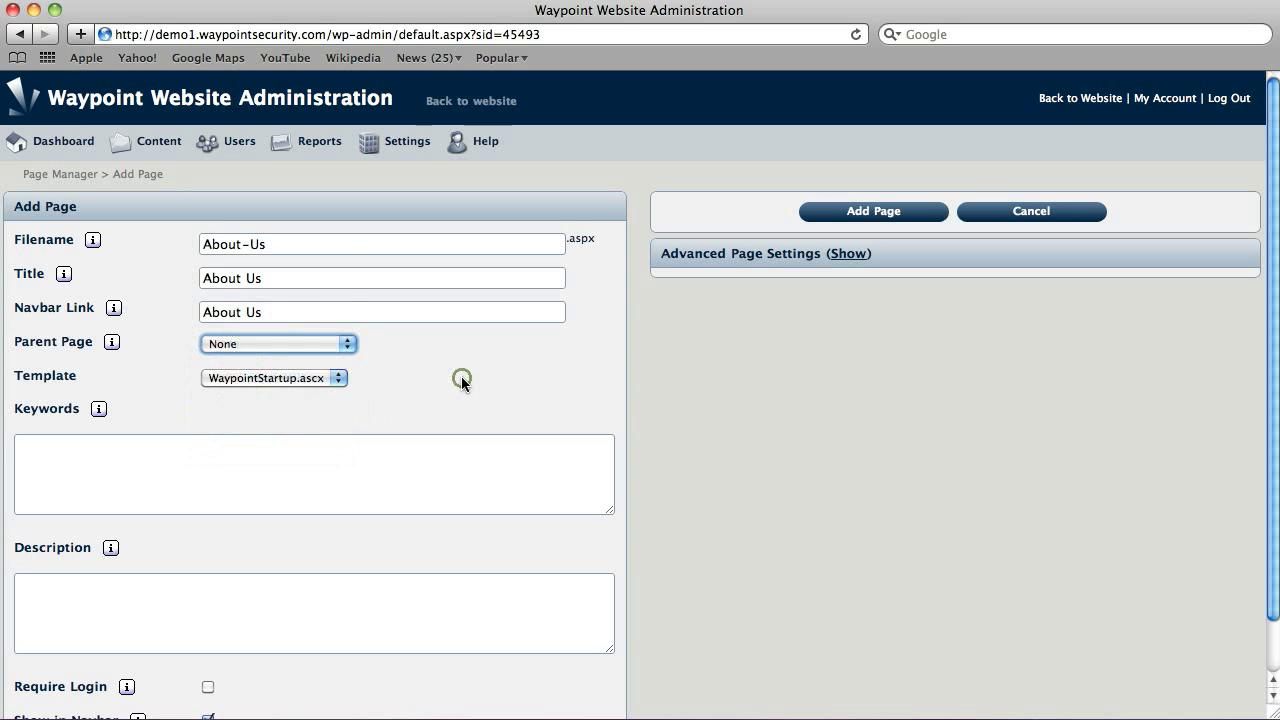
left_click(287, 378)
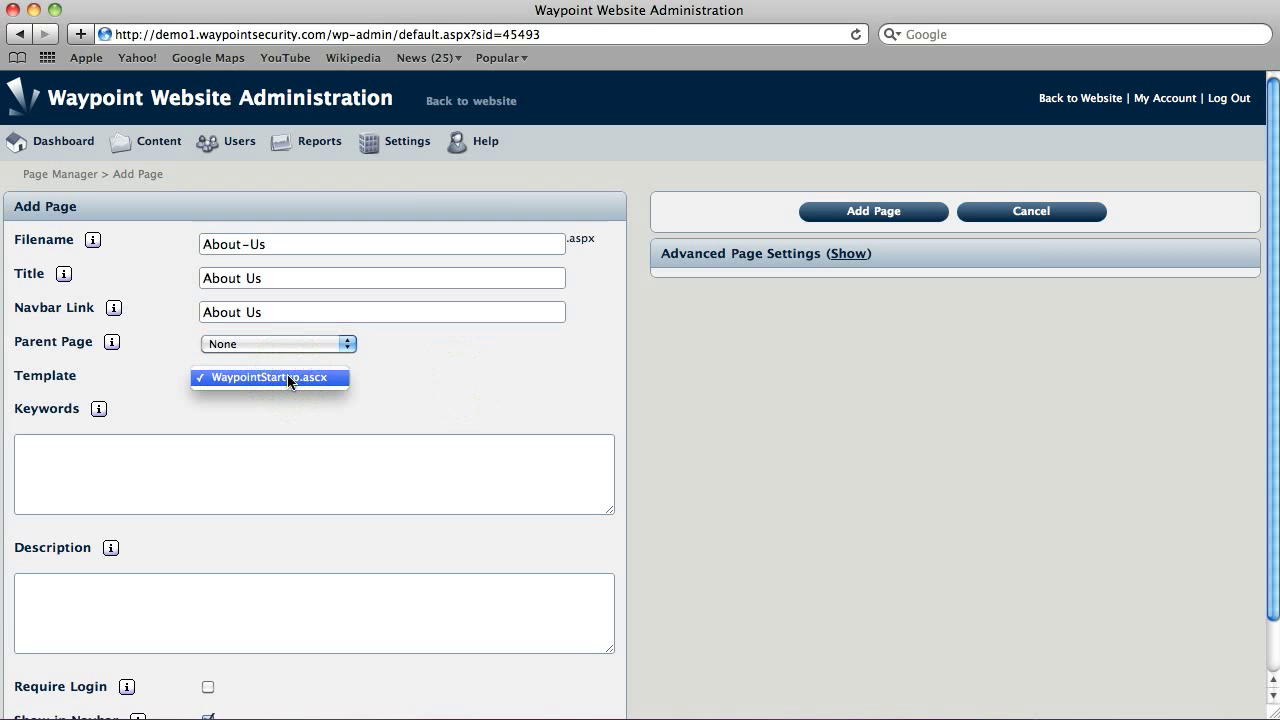
left_click(397, 386)
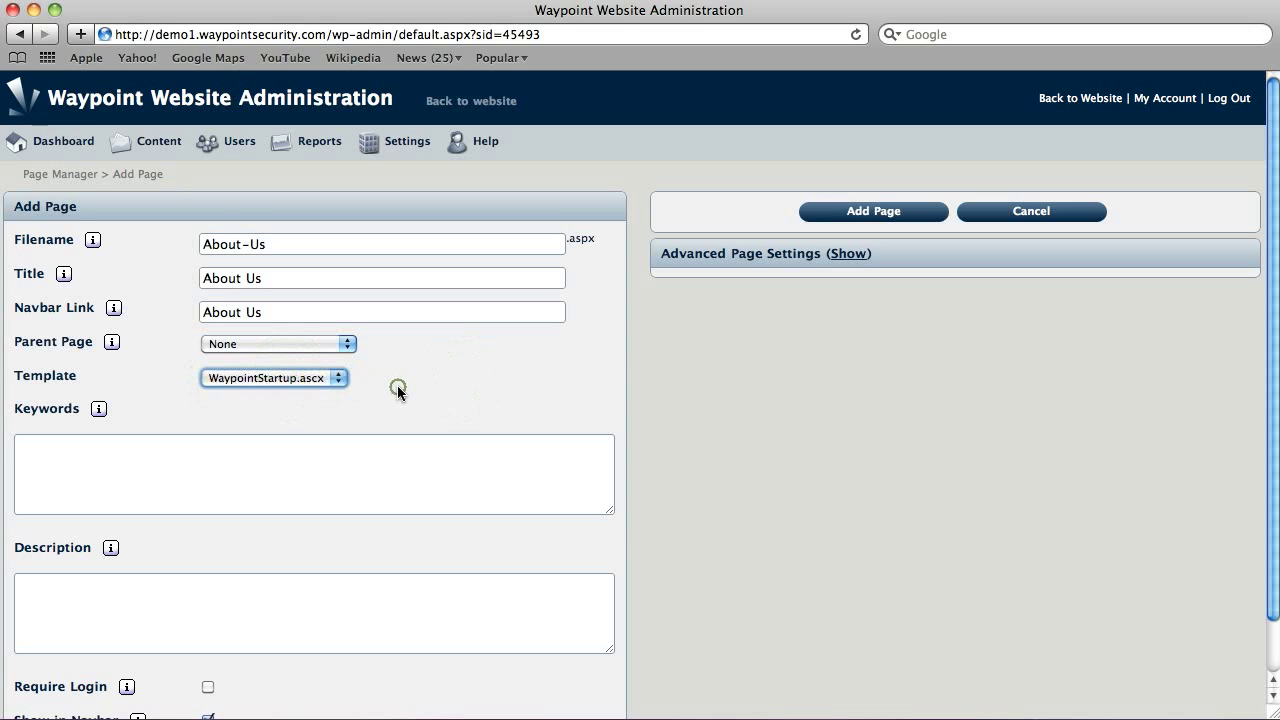
left_click(214, 459)
left_click(183, 600)
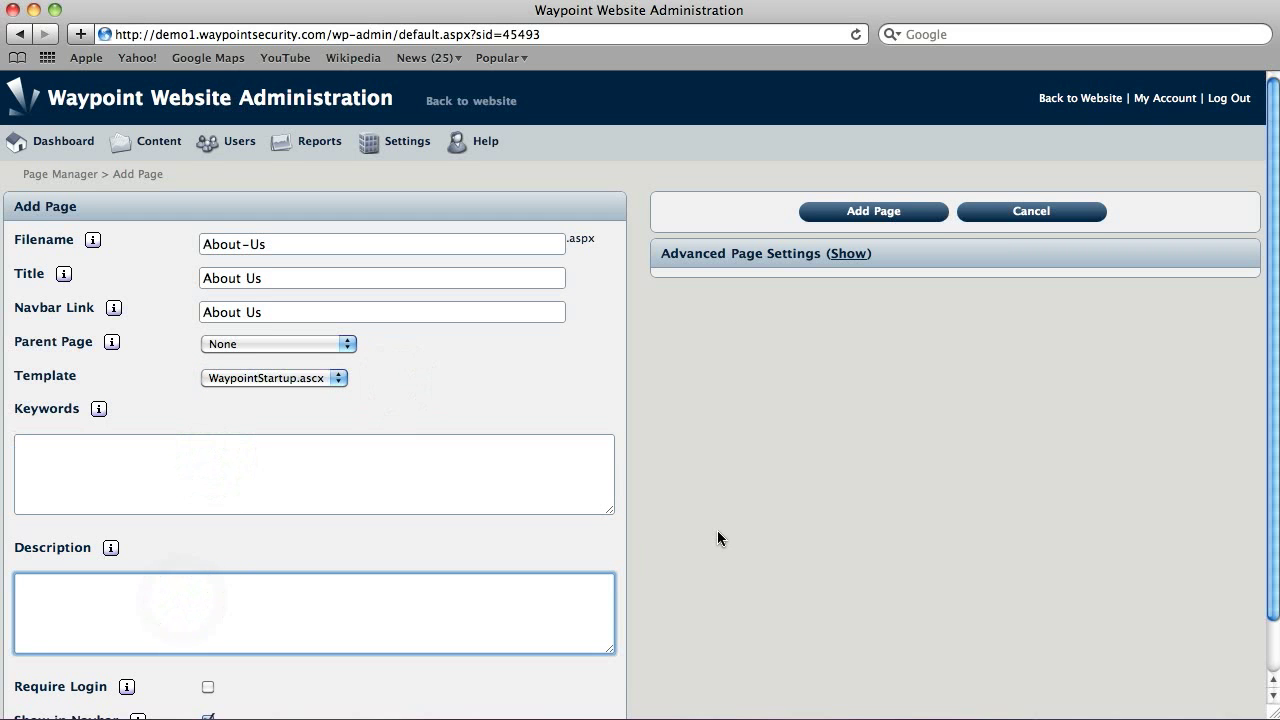
scroll(717, 534, "down", 2)
scroll(717, 538, "up", 1)
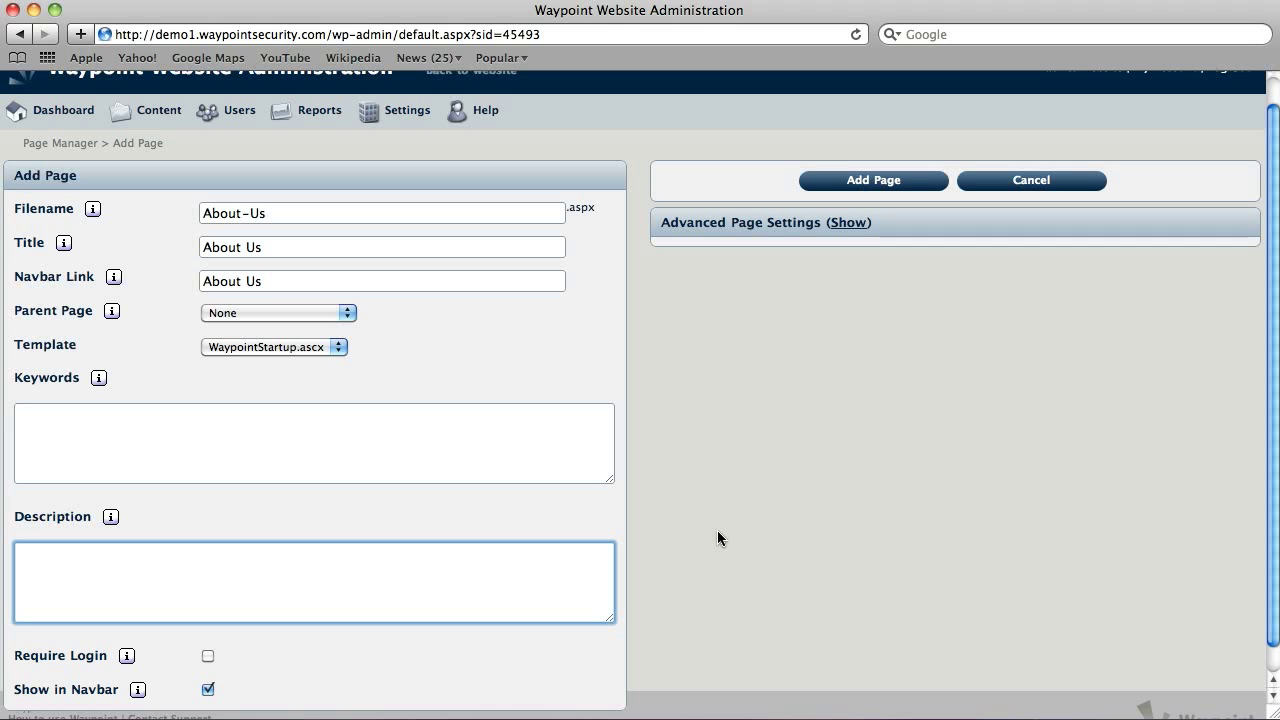
left_click(100, 419)
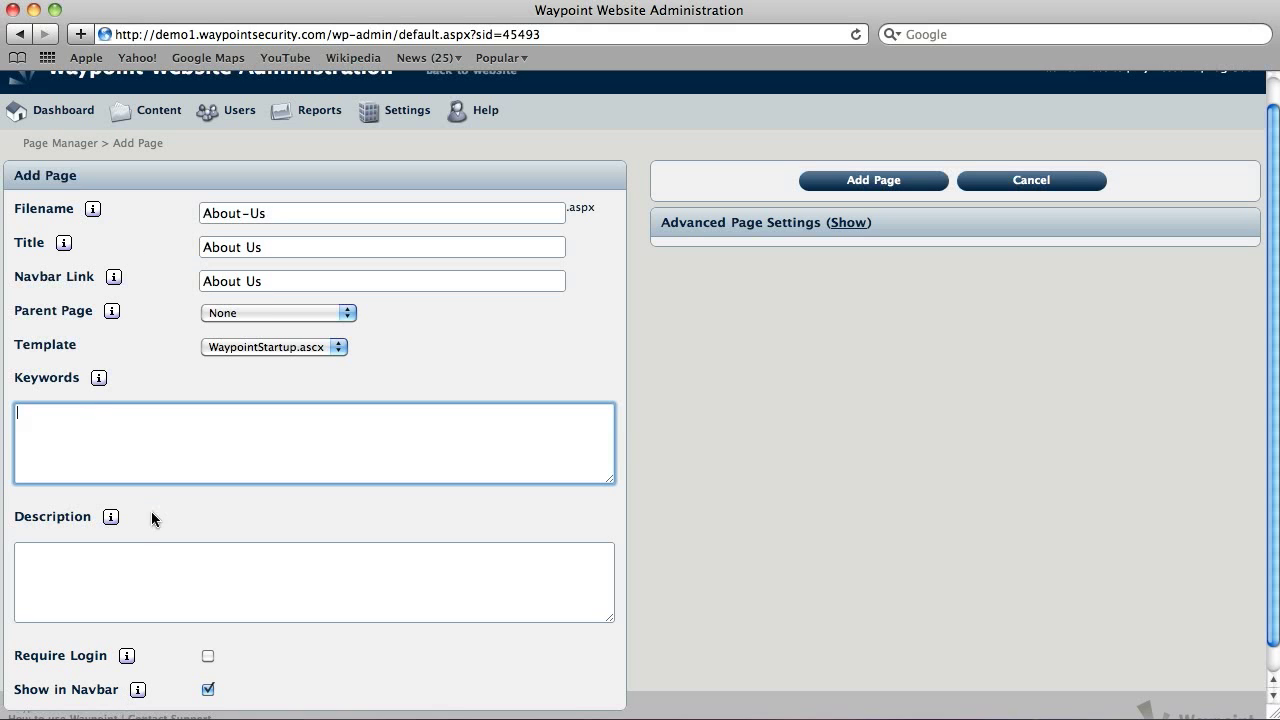
left_click(117, 578)
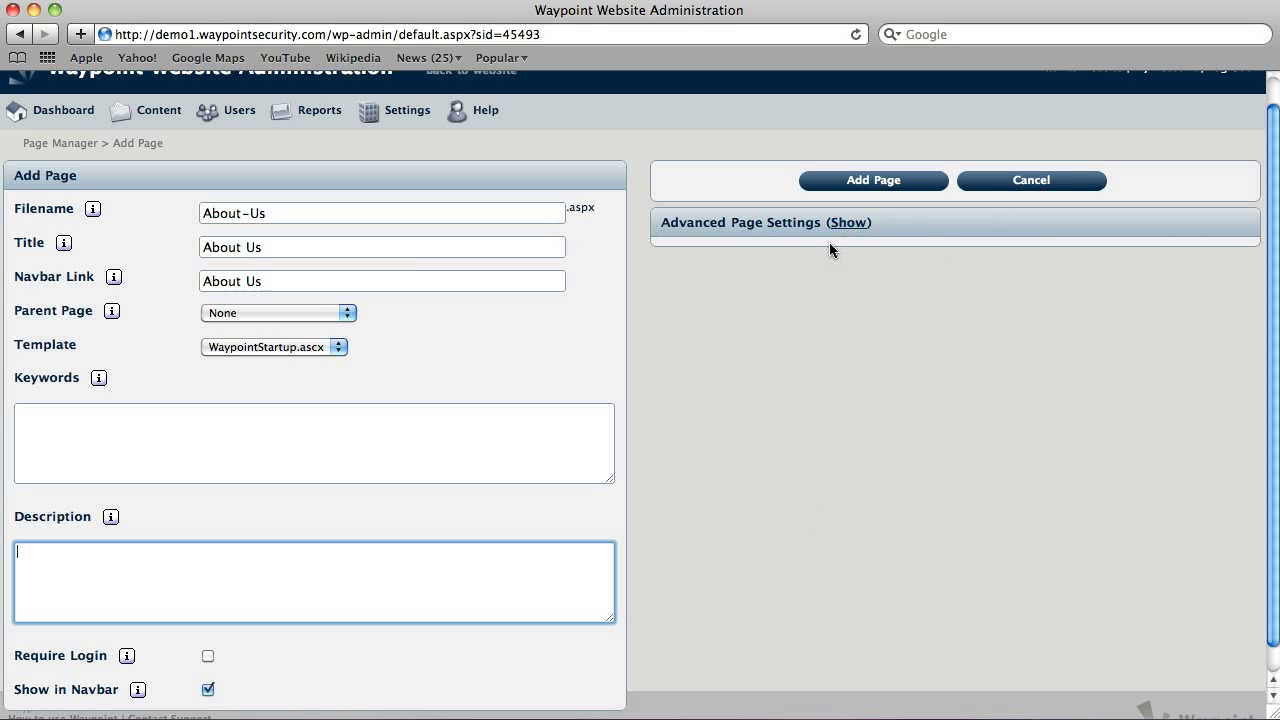
Step: Check the advanced page settings, then add the About-Us page and open it on the live site
left_click(852, 223)
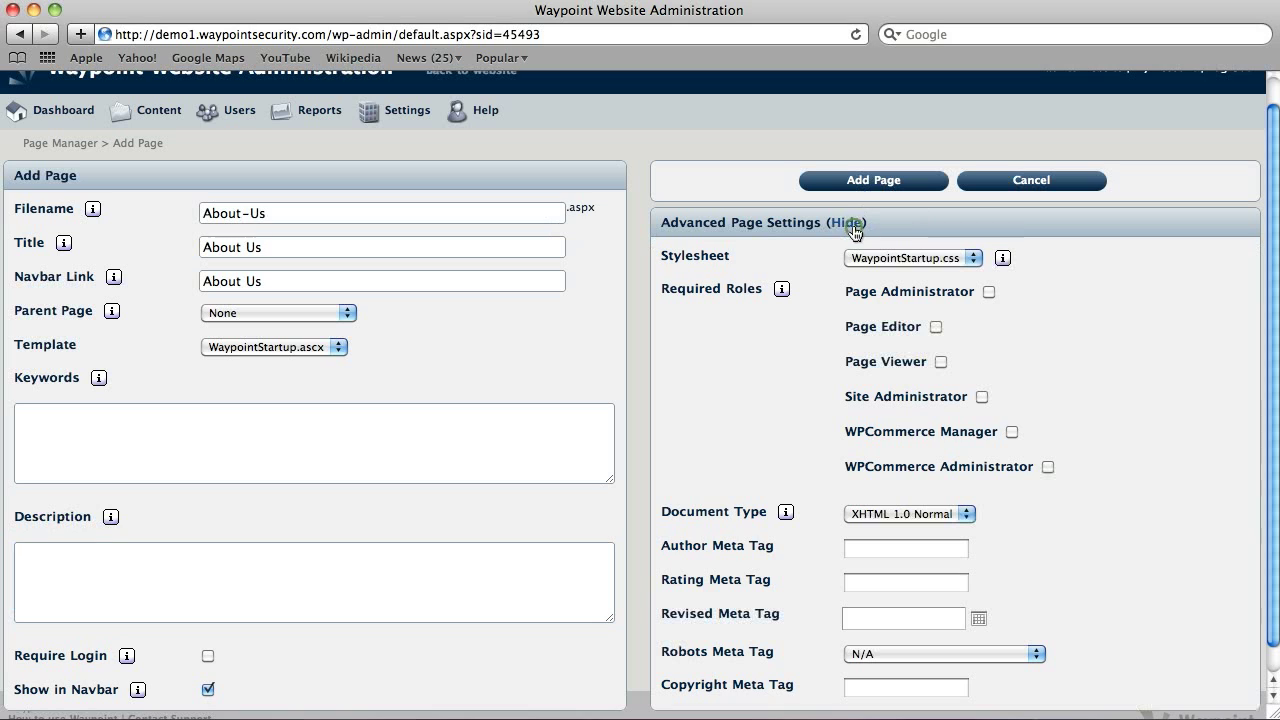
left_click(852, 224)
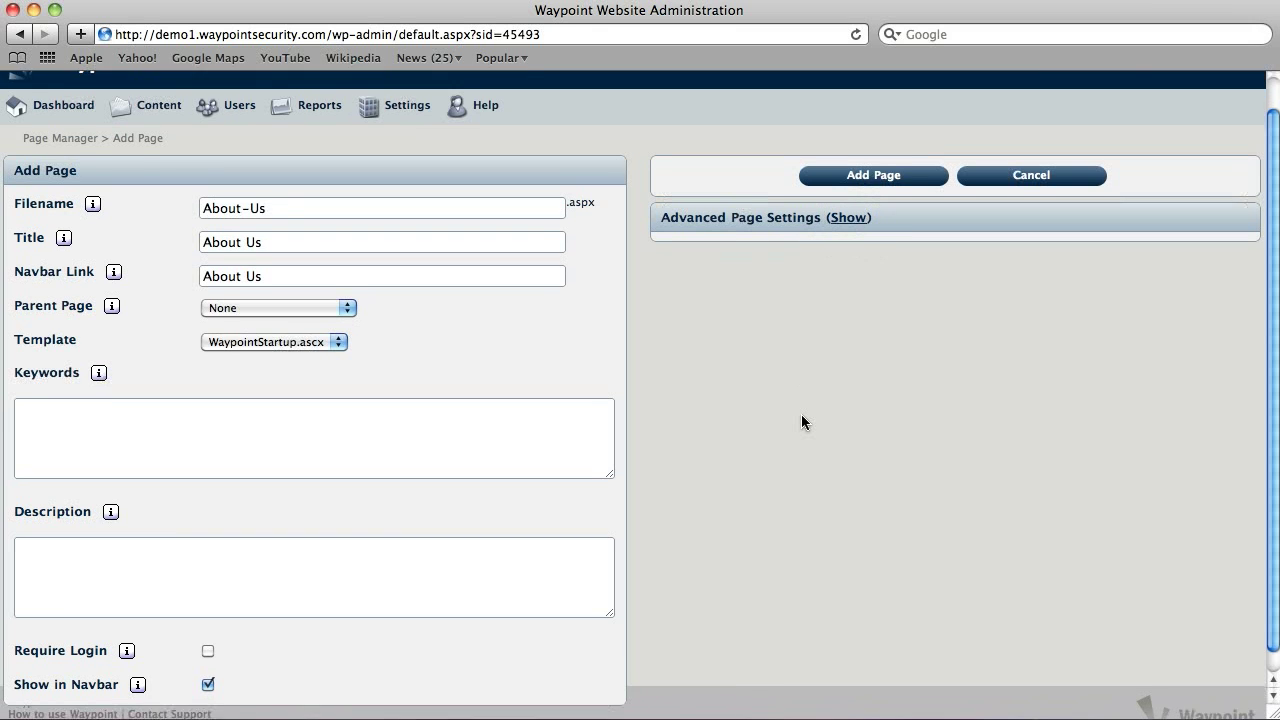
scroll(801, 423, "down", 1)
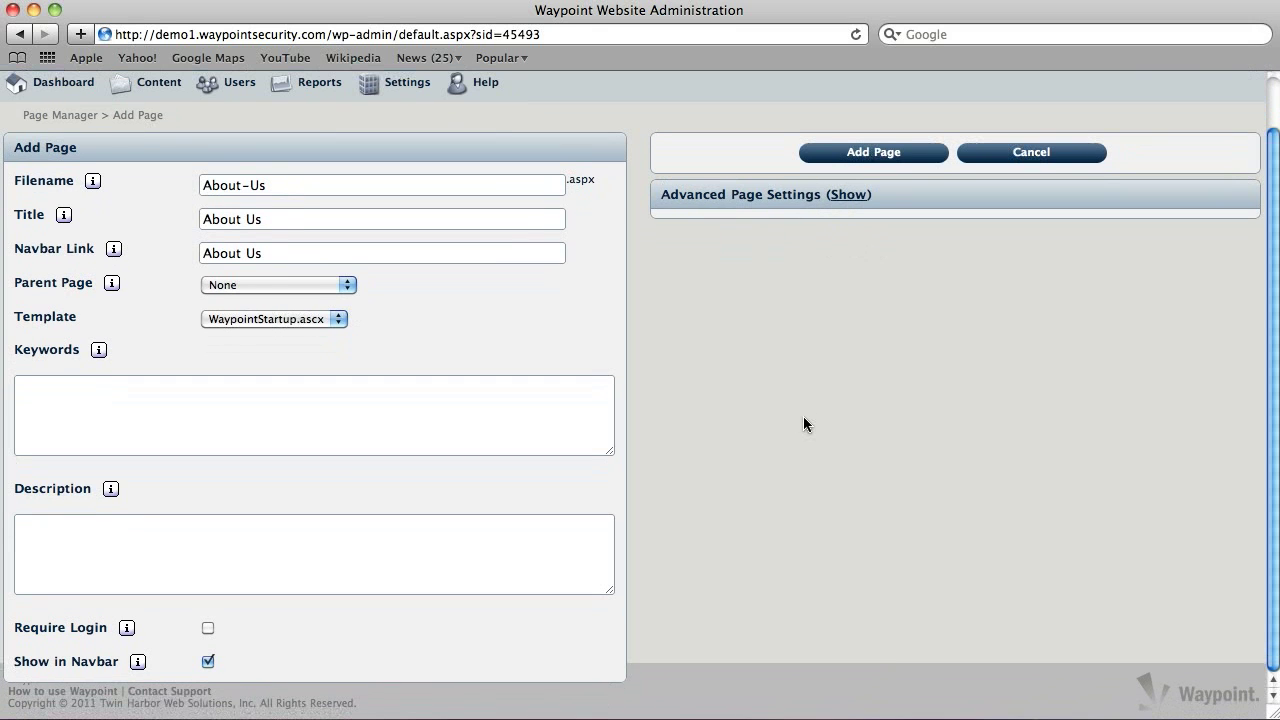
left_click(863, 153)
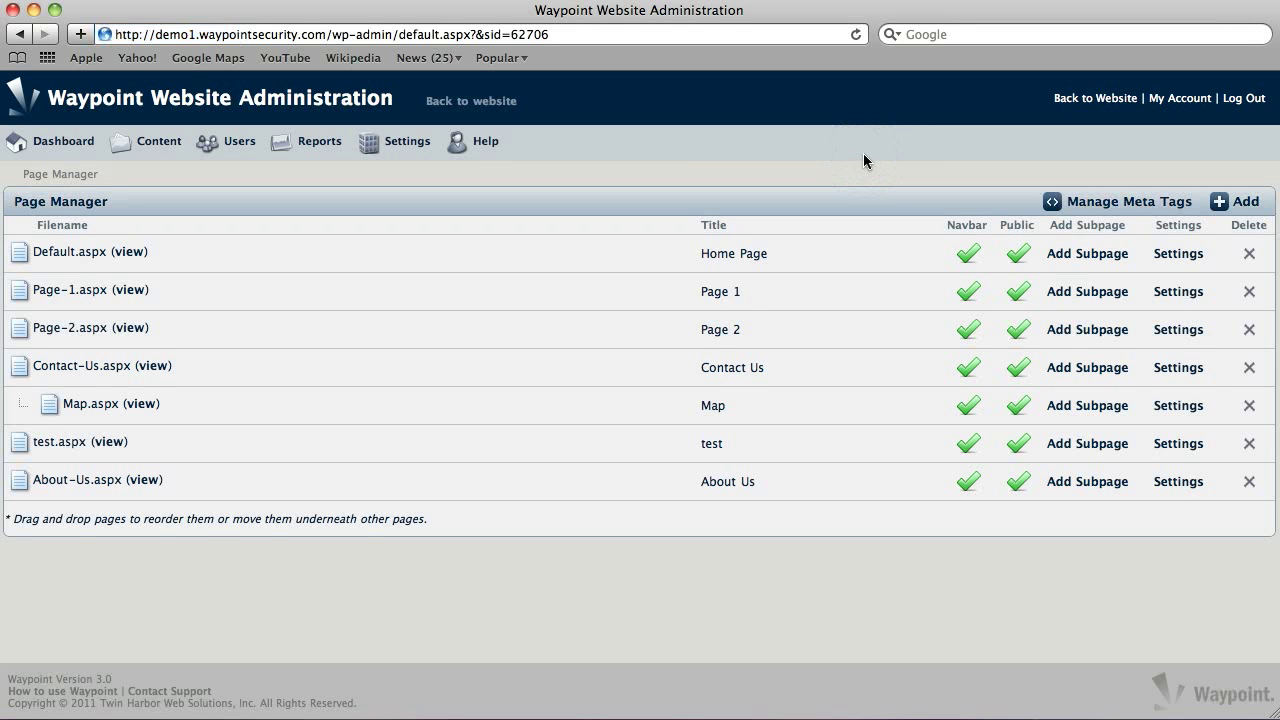
left_click(145, 481)
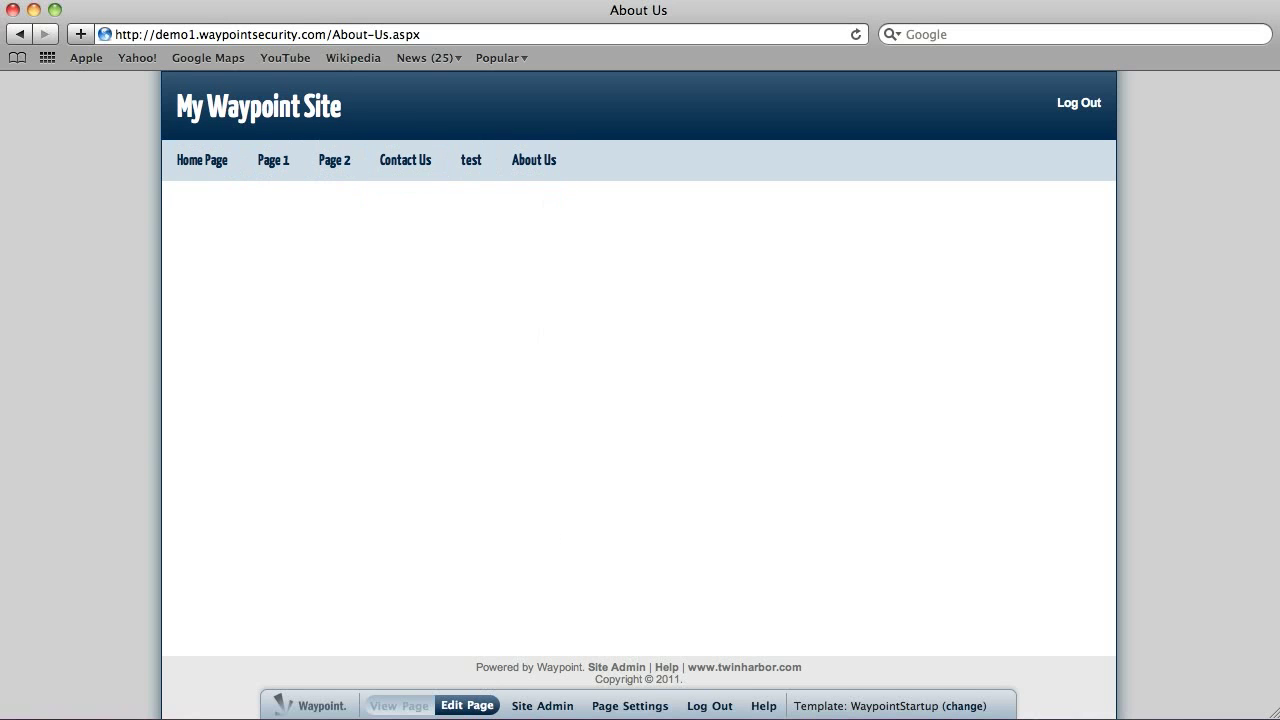
Step: Put the live About Us page into edit mode
left_click(468, 708)
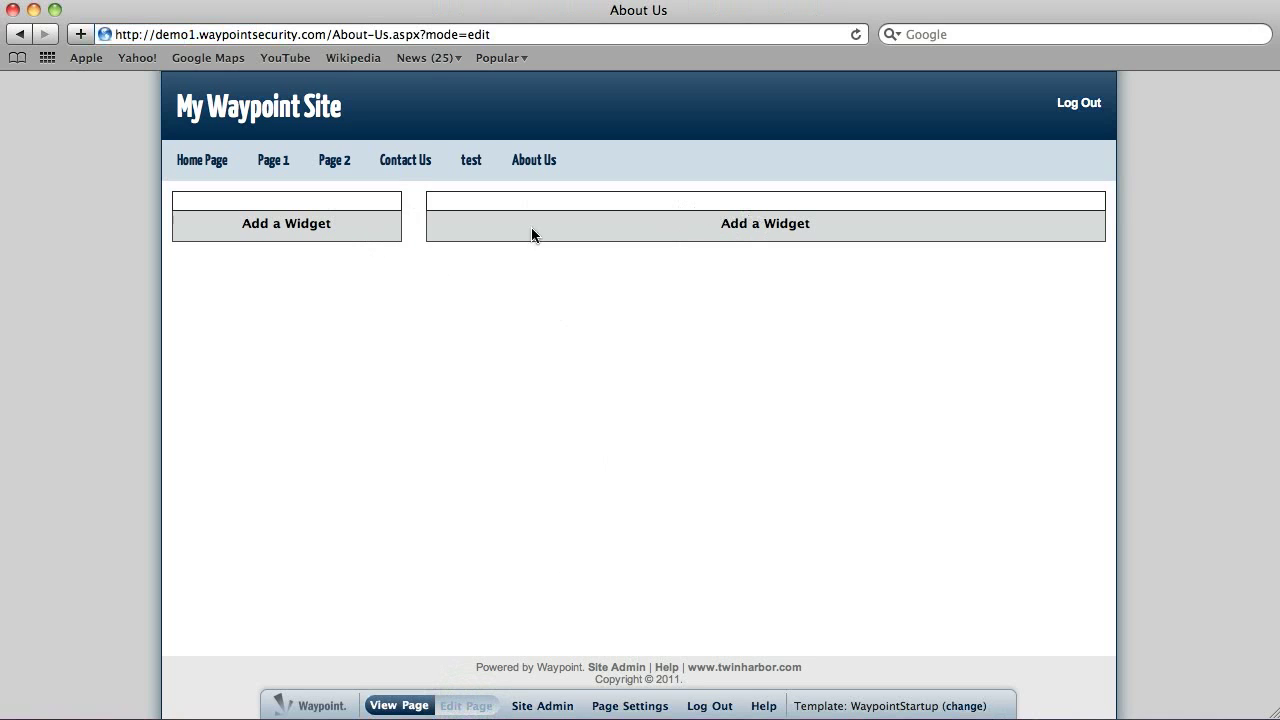
Step: Add a Rich Text Editor widget to the main column and open it for editing
left_click(753, 228)
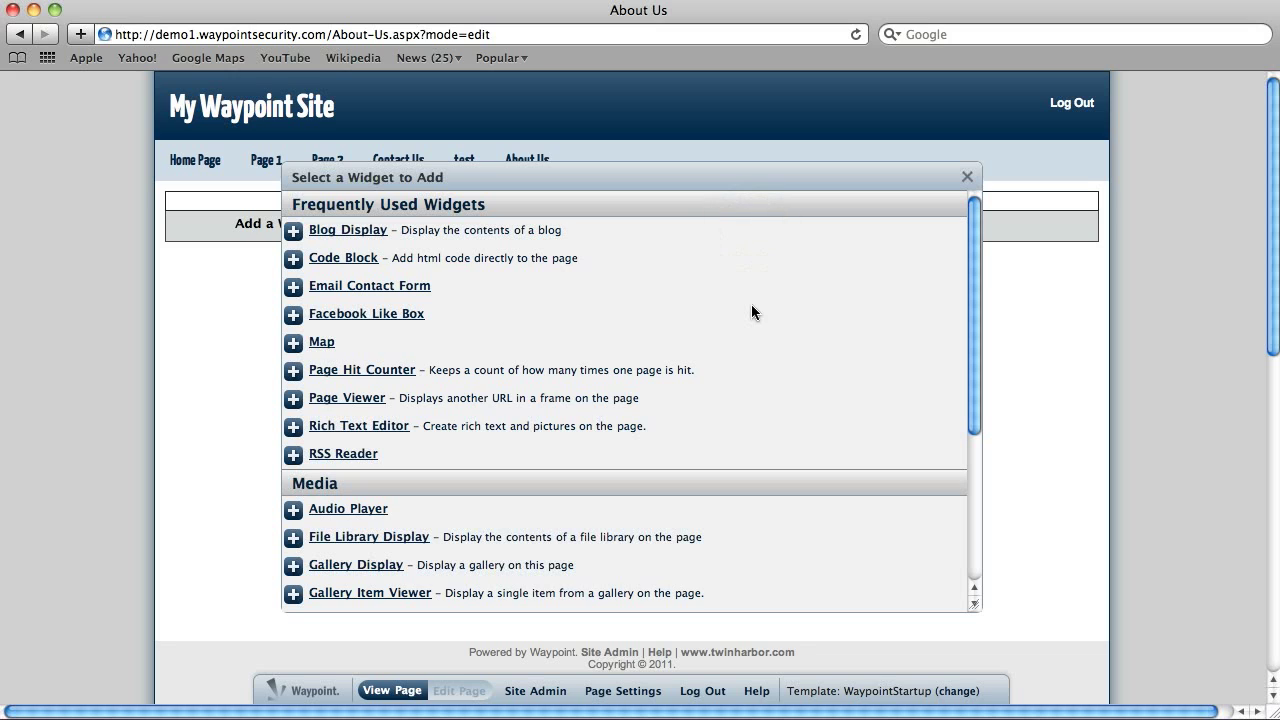
left_click(373, 426)
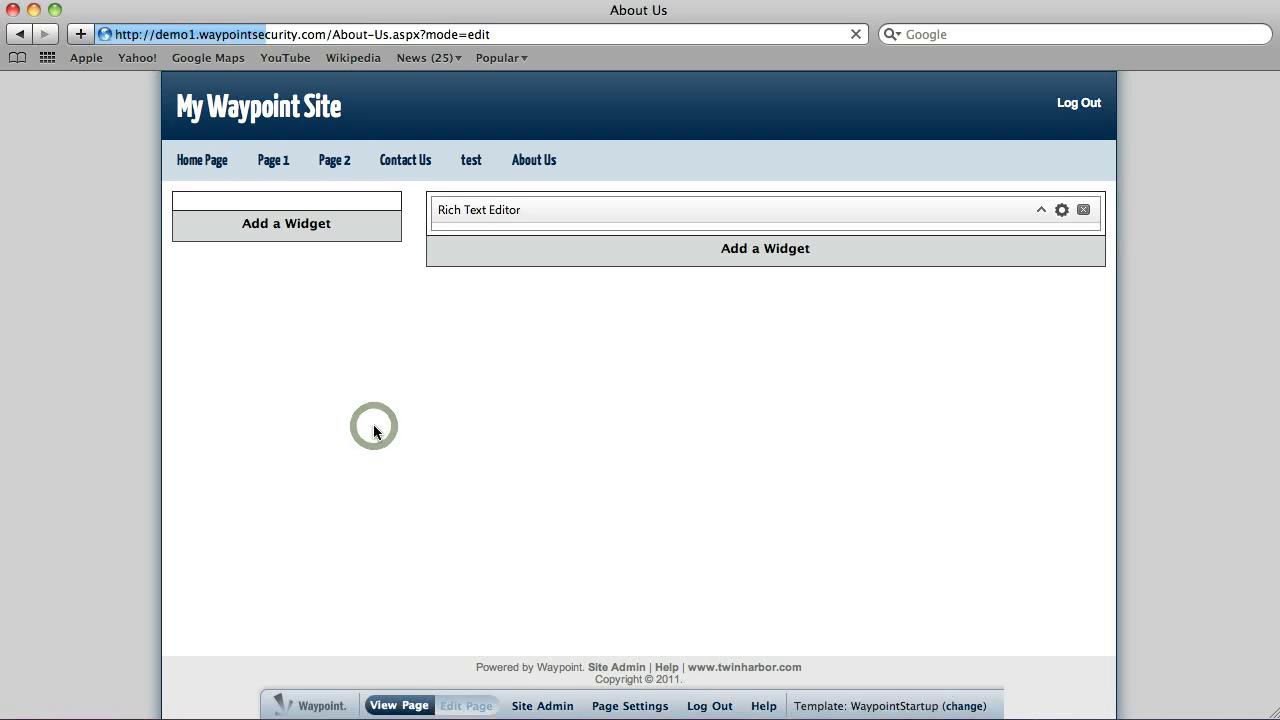
left_click(1061, 211)
Step: Format the 'About Us' text as Heading 1
left_click(579, 358)
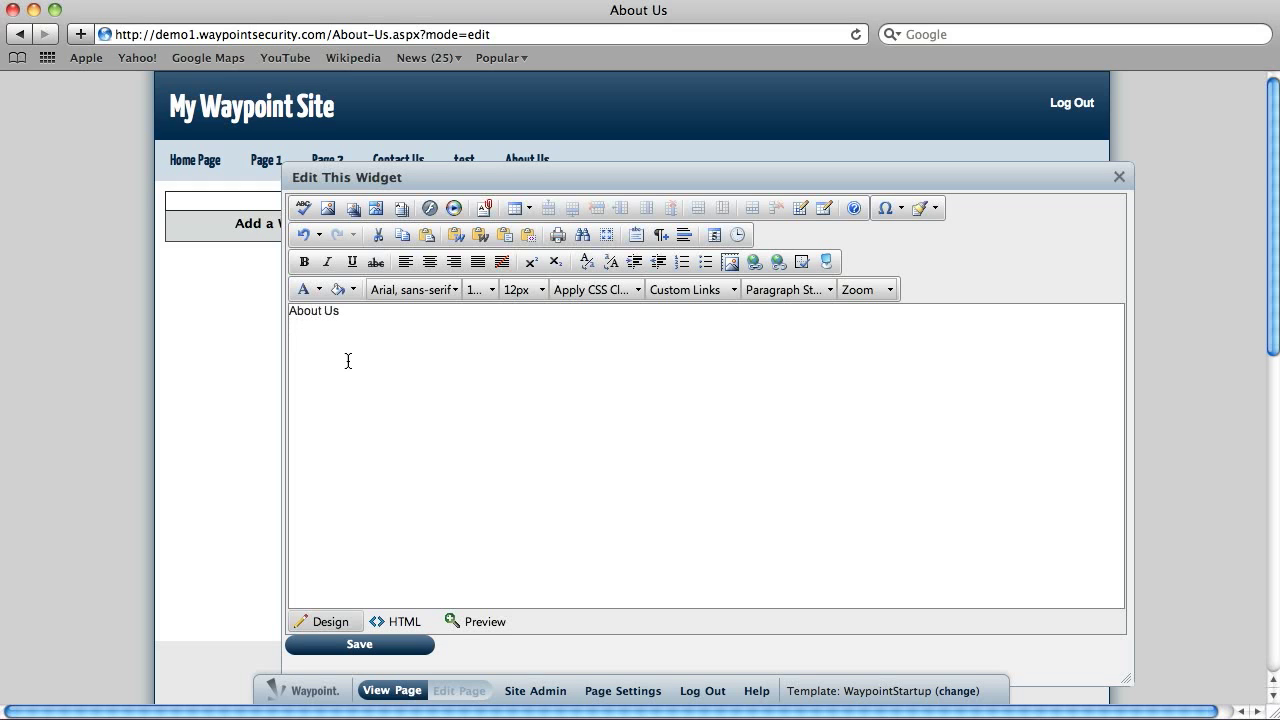
left_click_drag(352, 312, 289, 312)
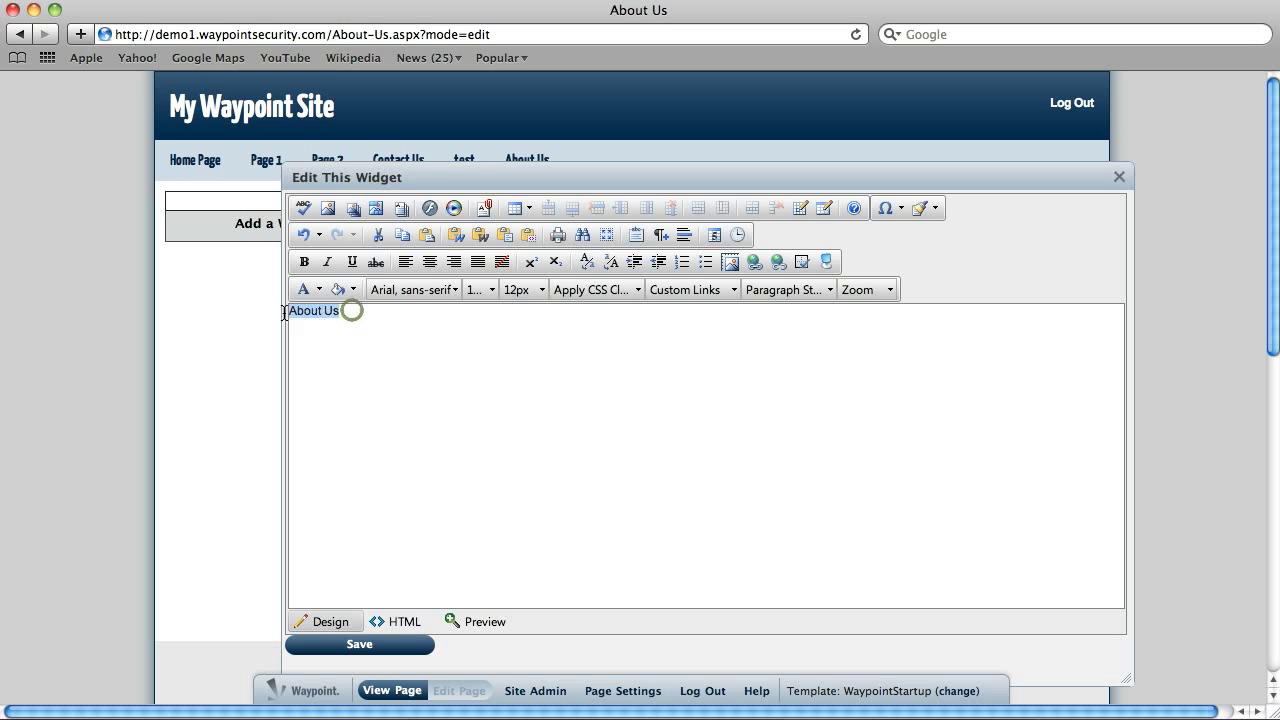
left_click(829, 289)
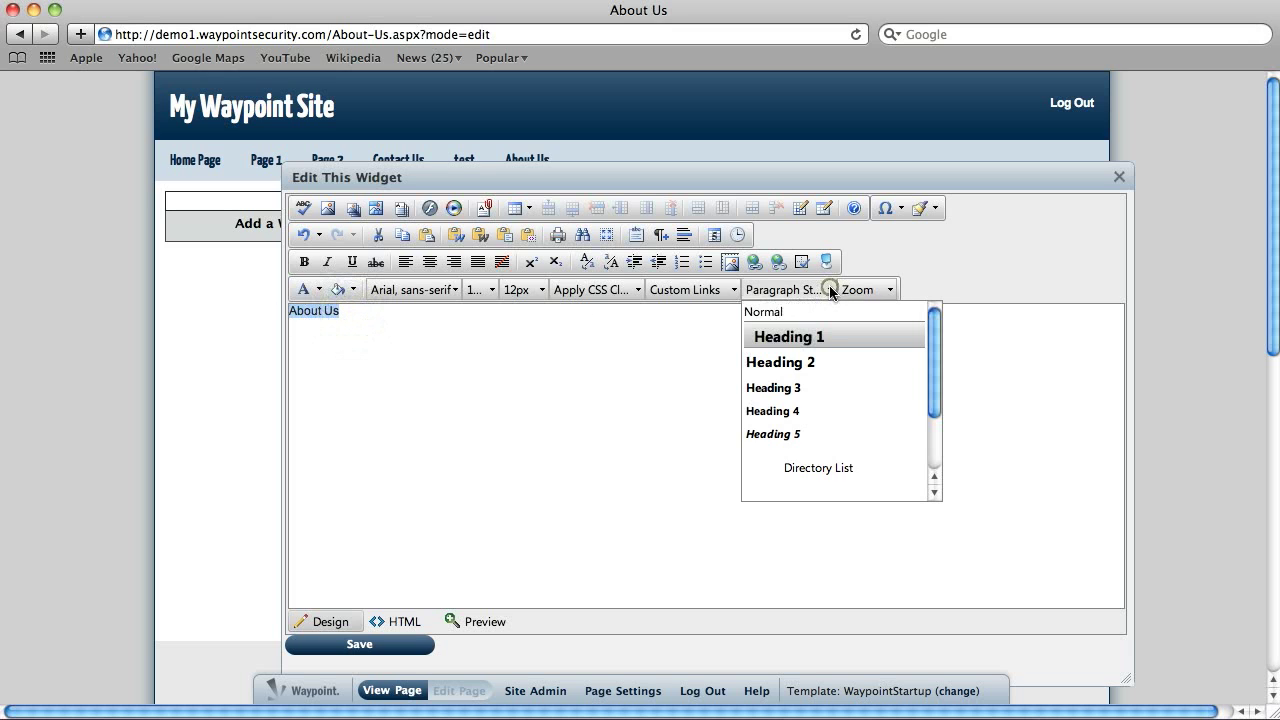
left_click(806, 340)
Step: Below the heading, repeat 'Here is some information about us.' several times
left_click(534, 420)
left_click(390, 364)
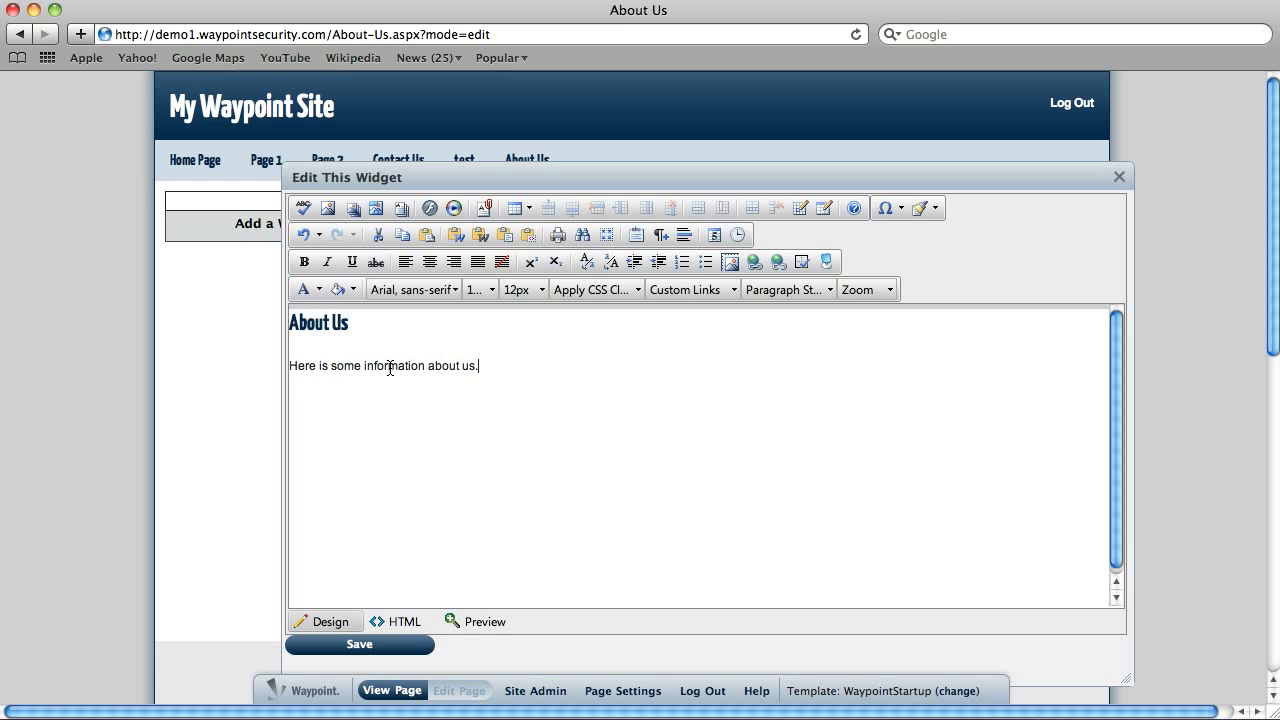
left_click_drag(486, 370, 221, 373)
left_click(490, 369)
key("super+v")
key("super+v")
key("super+v")
key("super+v")
key("super+v")
key("super+v")
key("super+v")
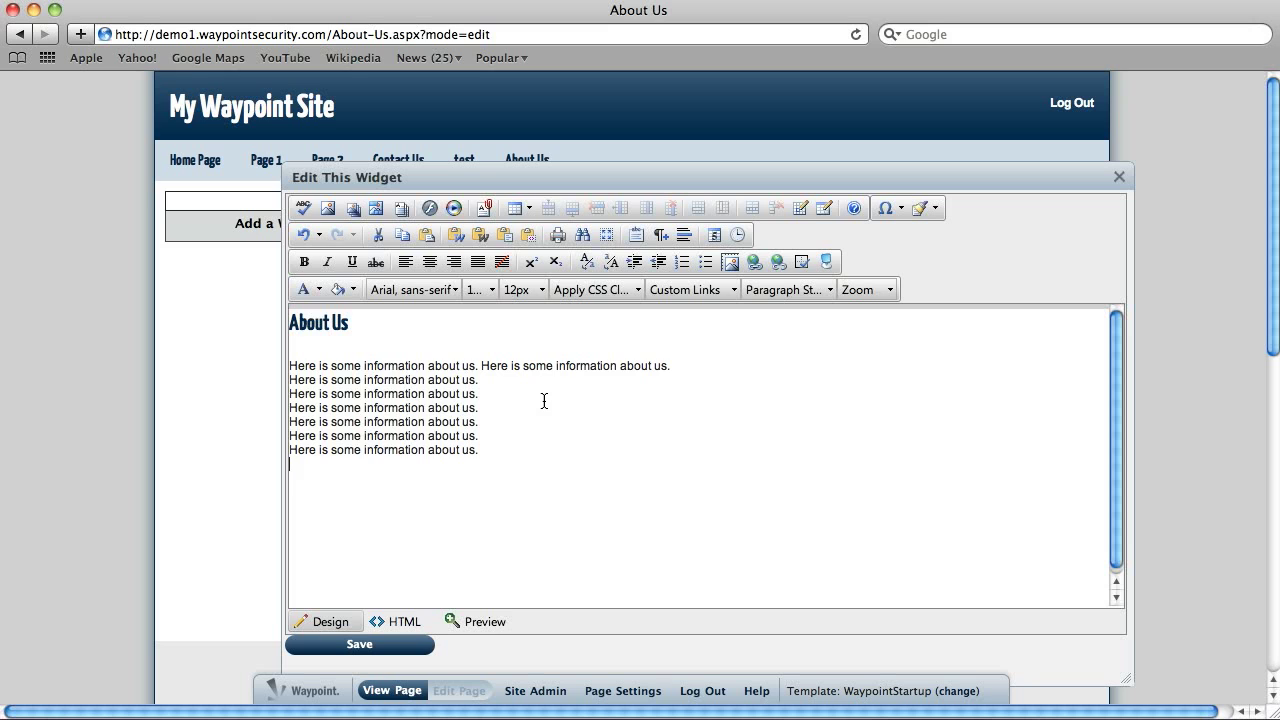
left_click(292, 366)
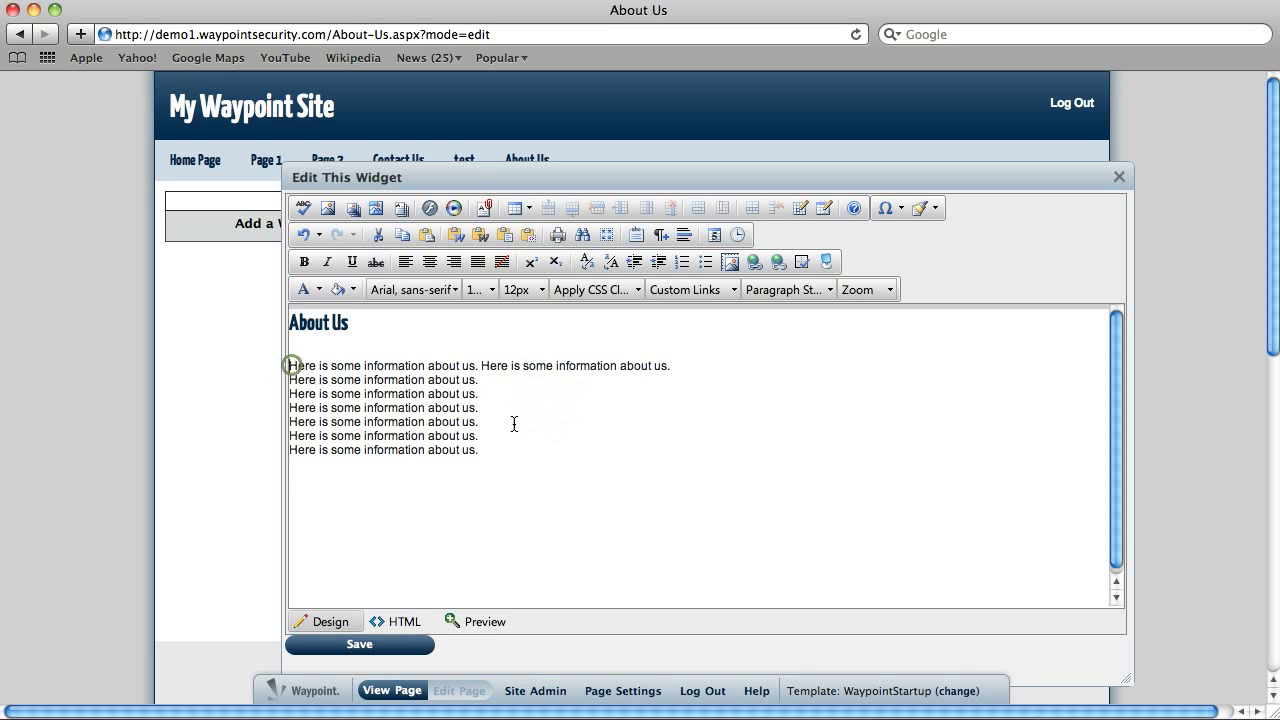
Step: Insert the seventh Website Samples image as a Thumbnail(100x79) linked to full size
left_click(353, 210)
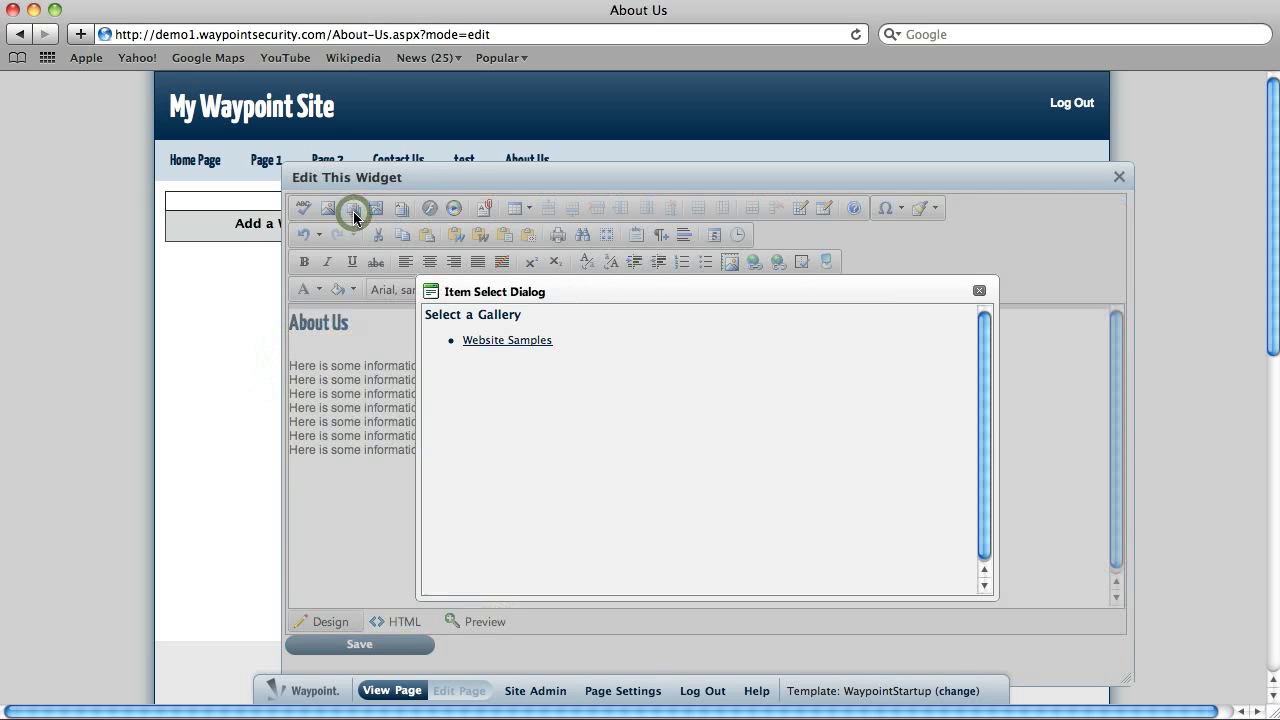
left_click(484, 341)
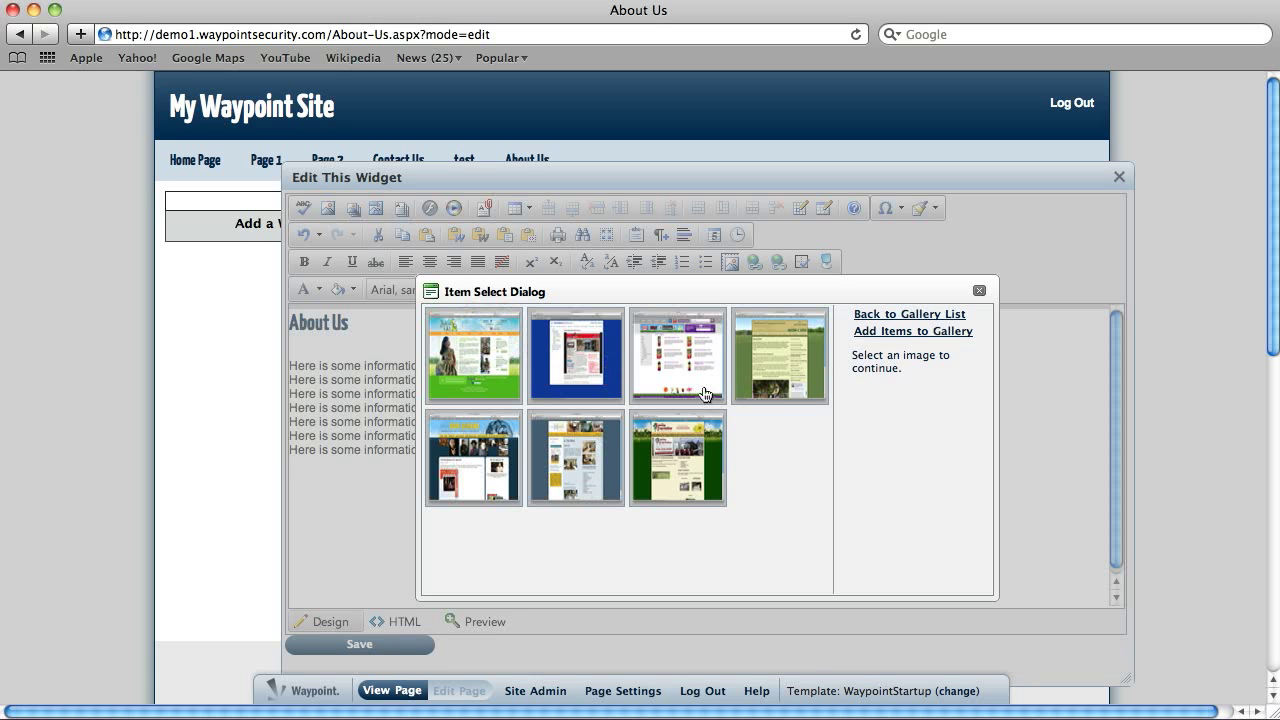
left_click(677, 450)
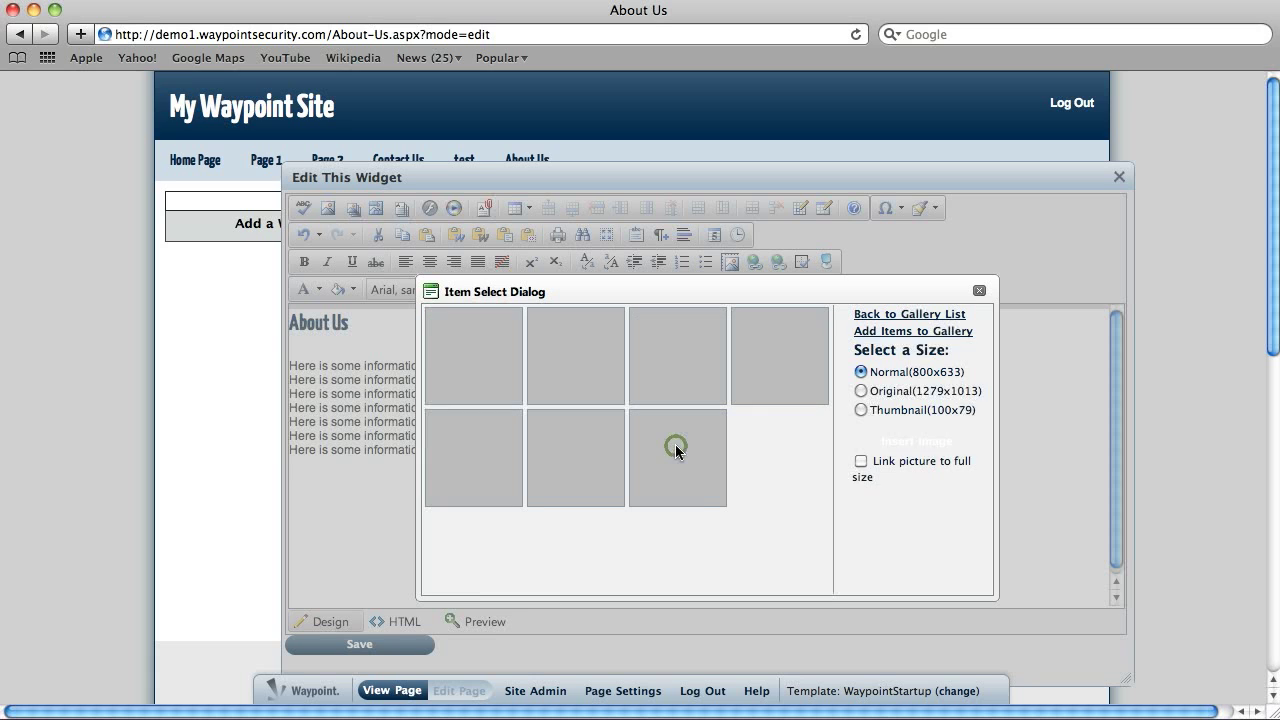
left_click(860, 412)
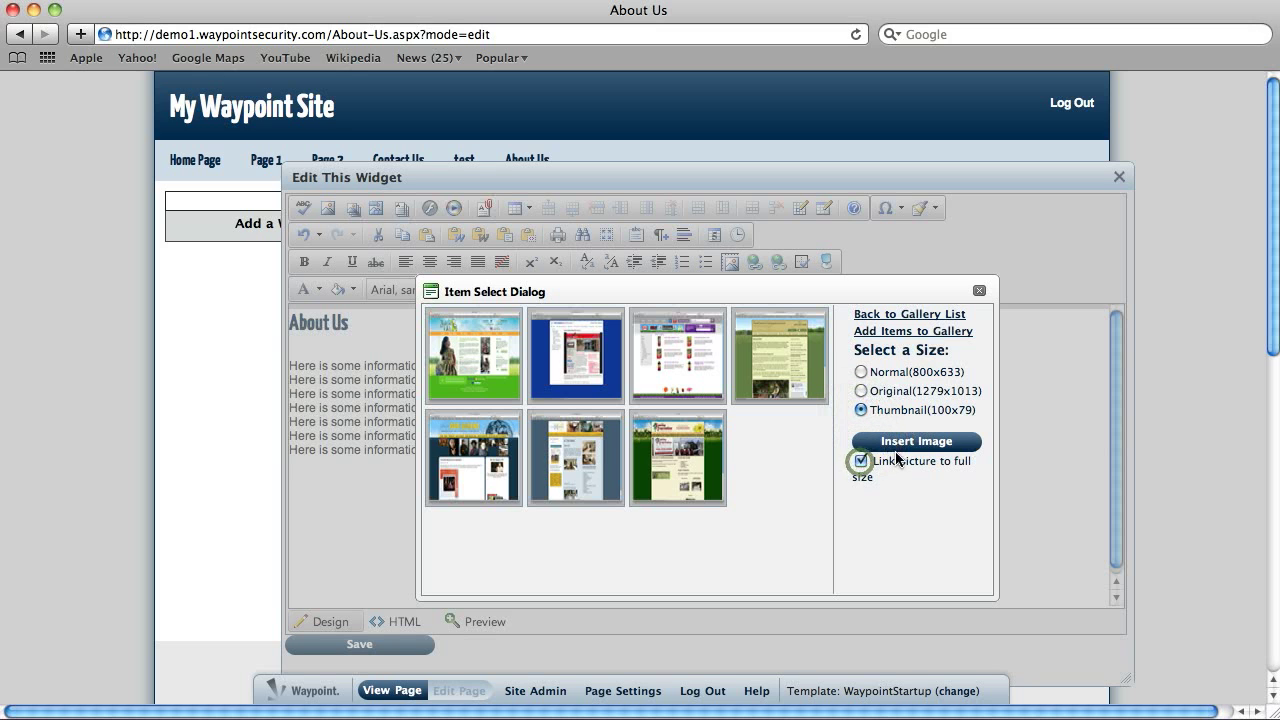
left_click(899, 438)
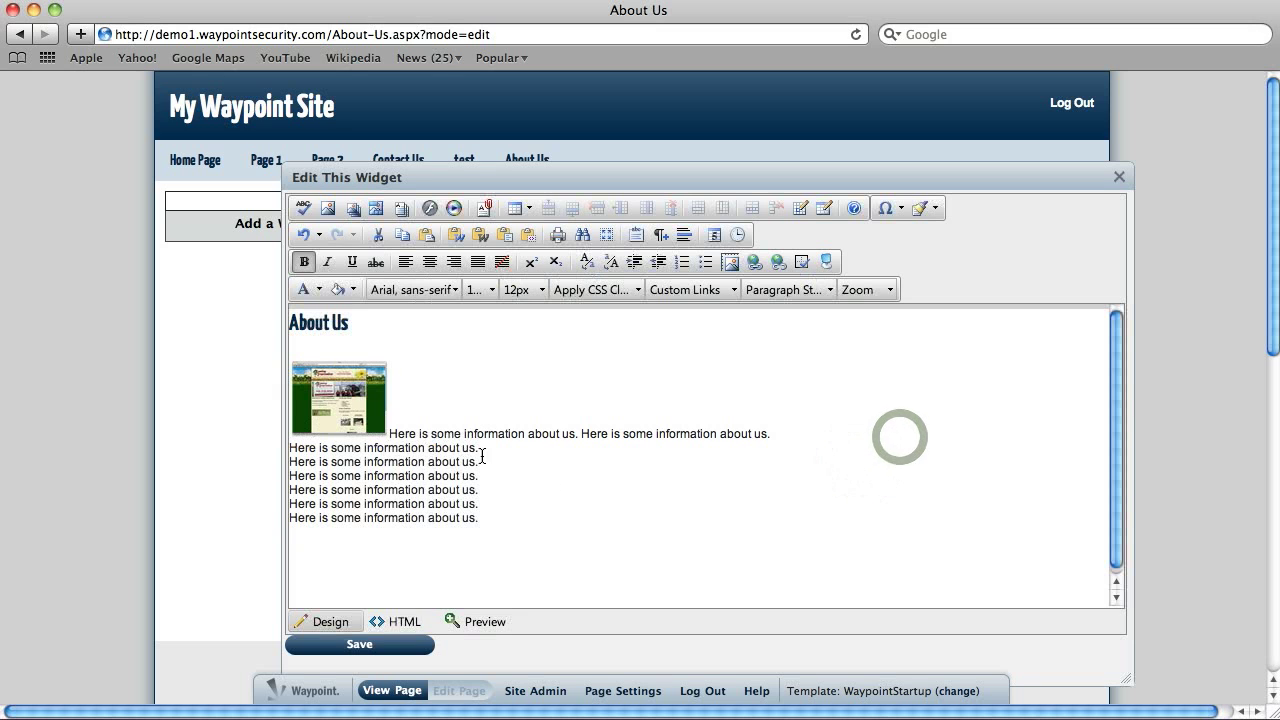
Step: Set the website-sample thumbnail's image alignment to right in its properties
right_click(342, 396)
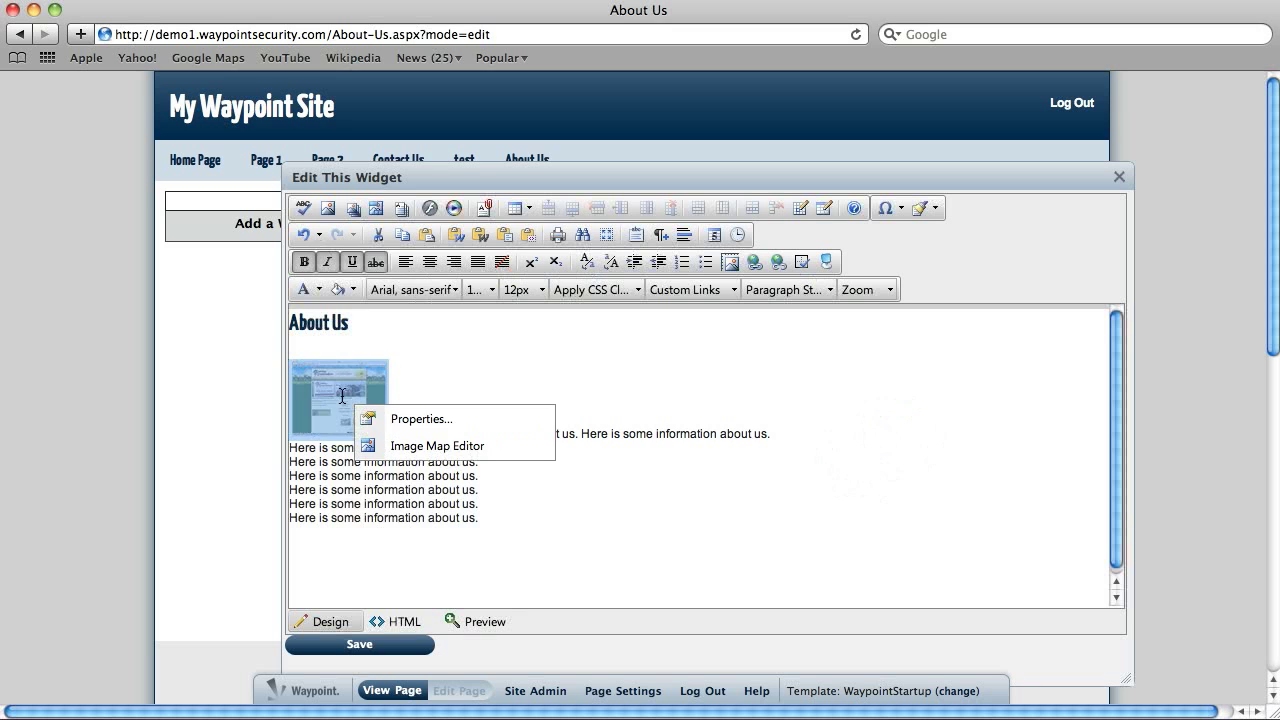
left_click(411, 419)
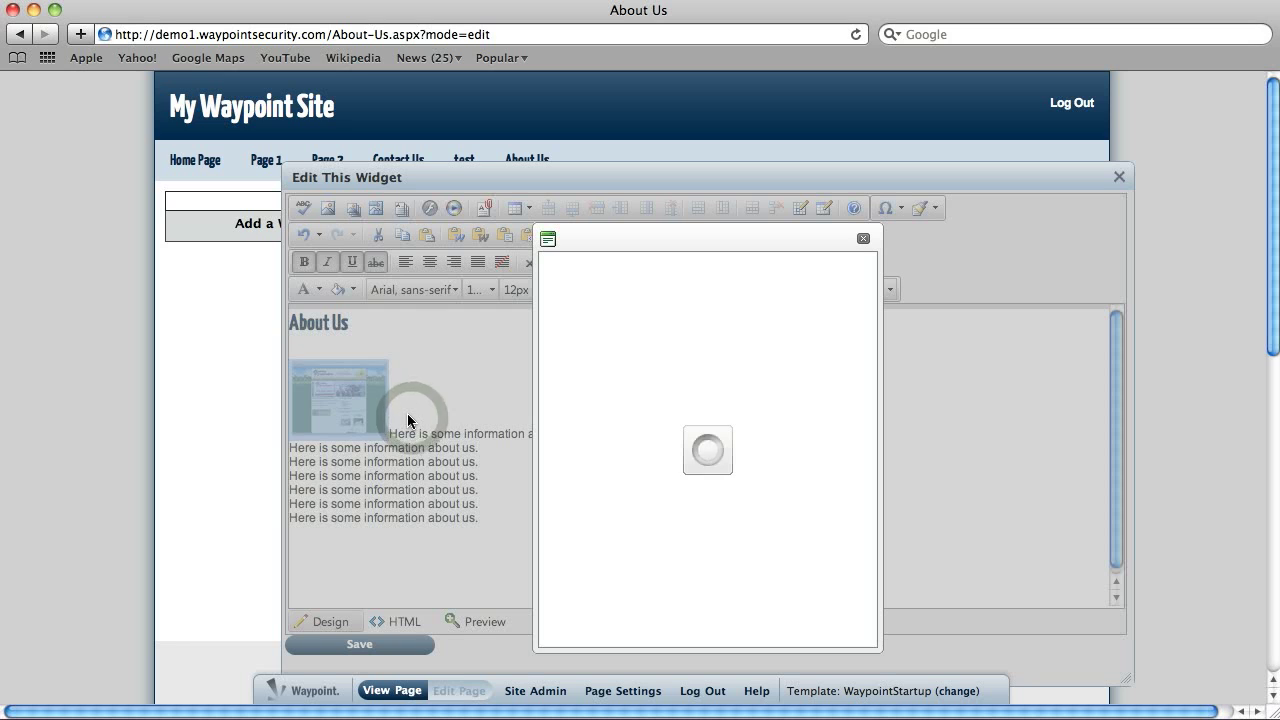
left_click(704, 450)
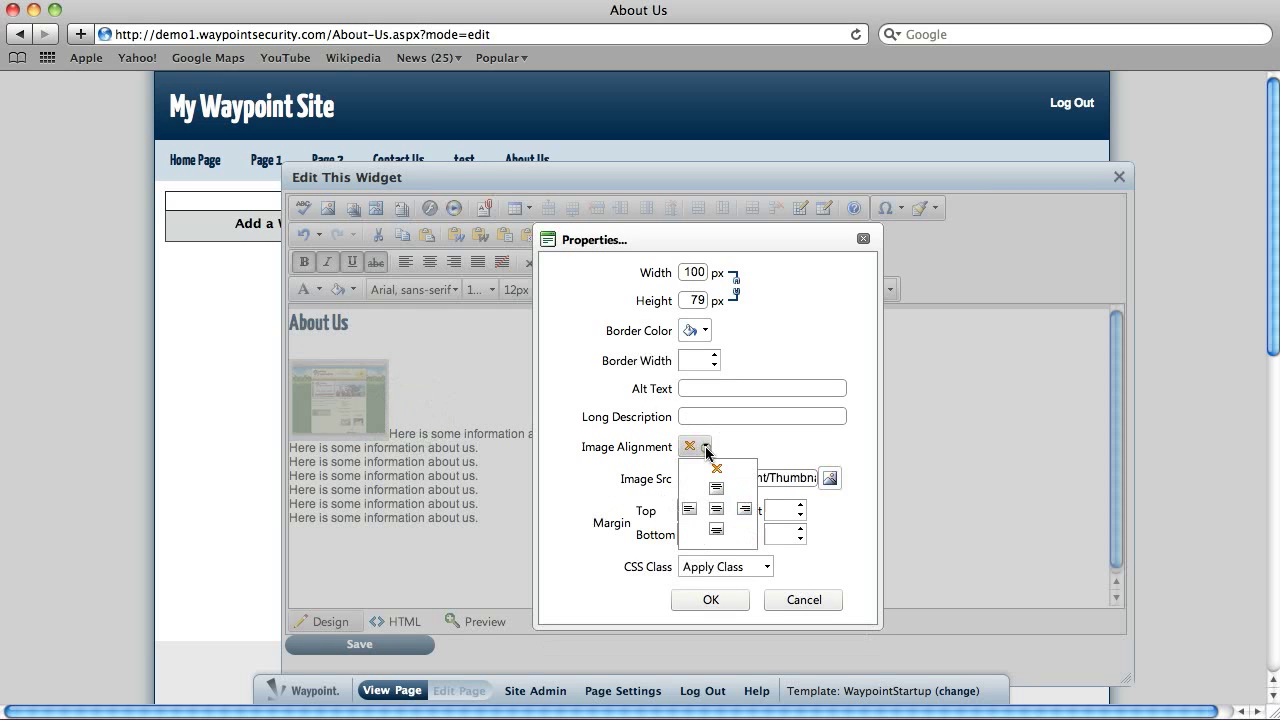
left_click(741, 512)
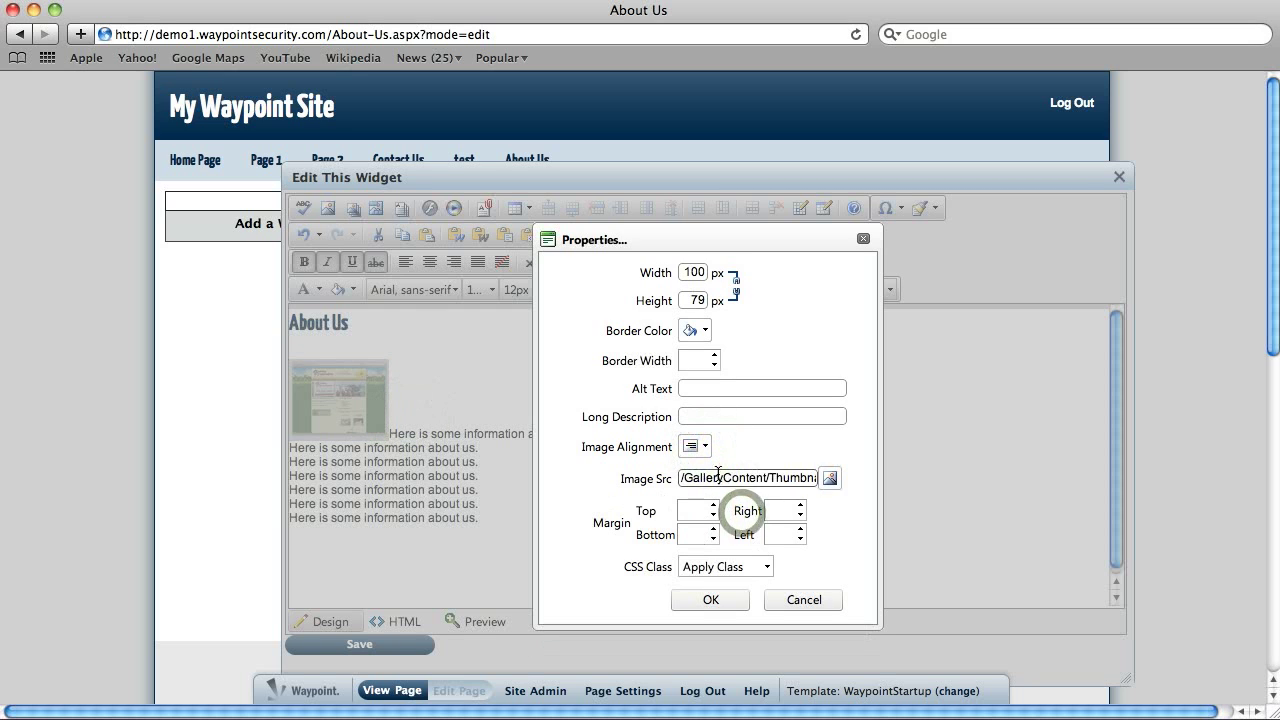
left_click(723, 599)
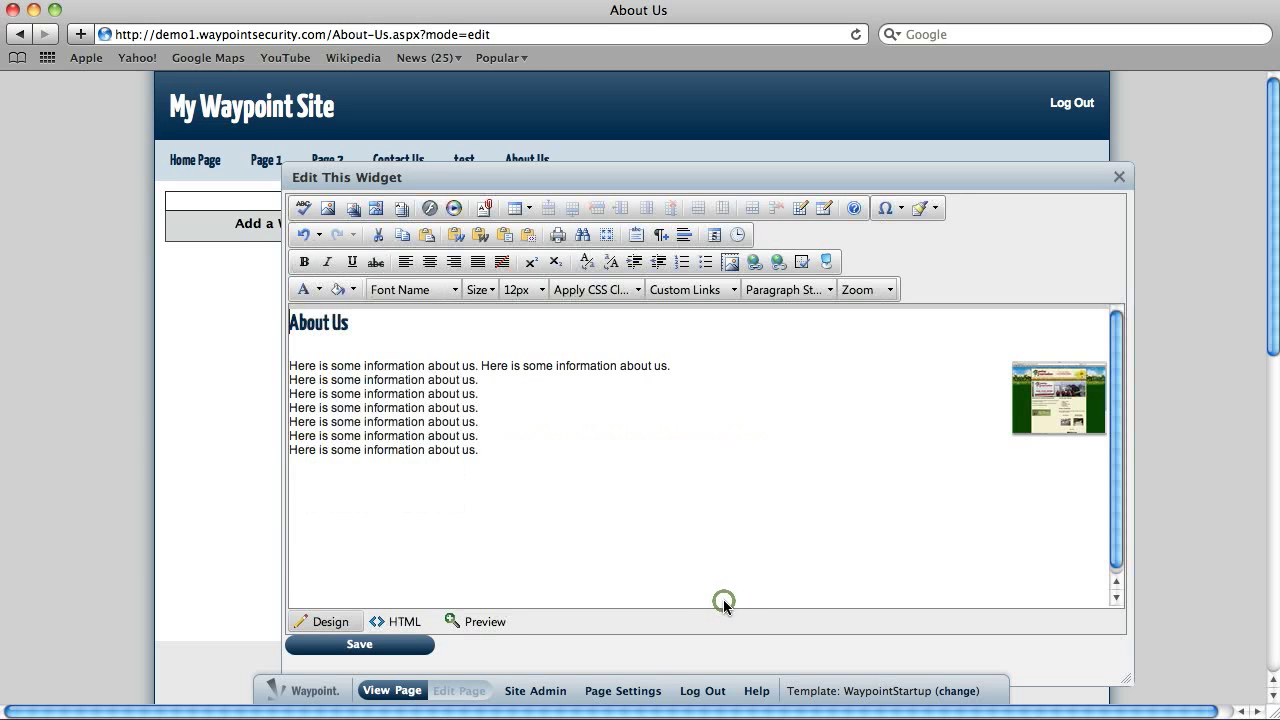
Step: Save the About Us widget content and view the page live
left_click(374, 644)
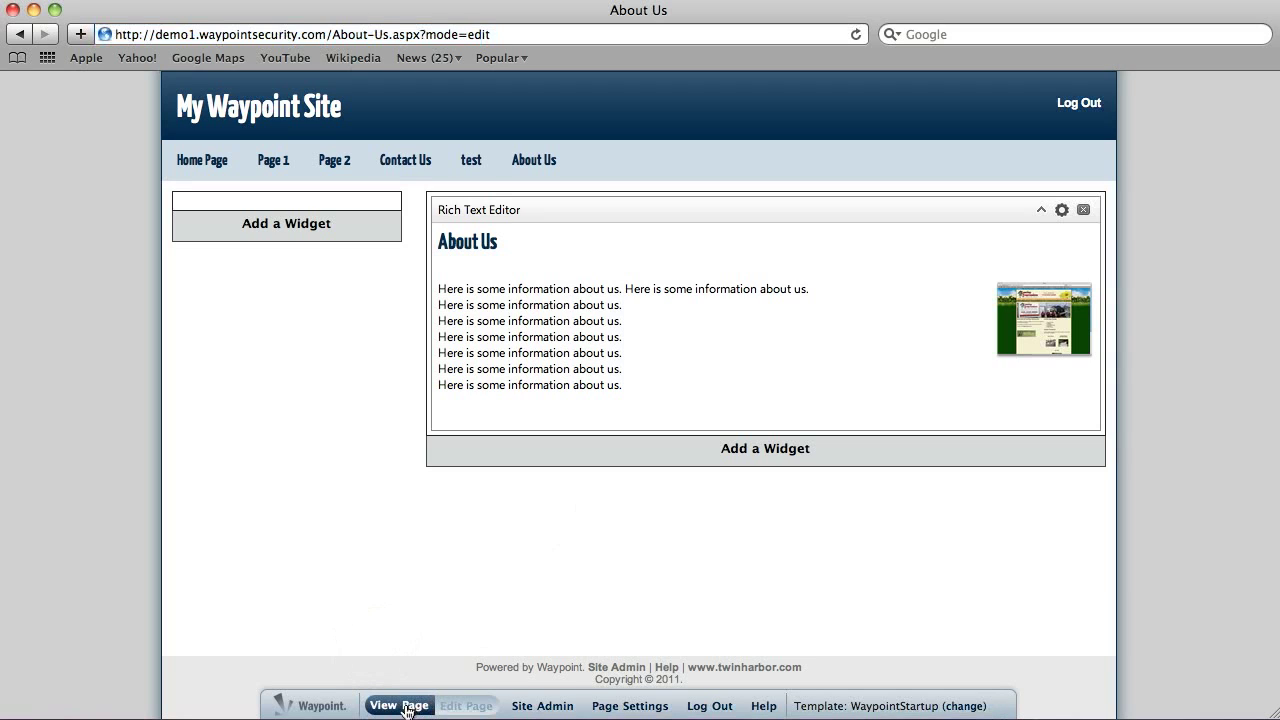
left_click(405, 706)
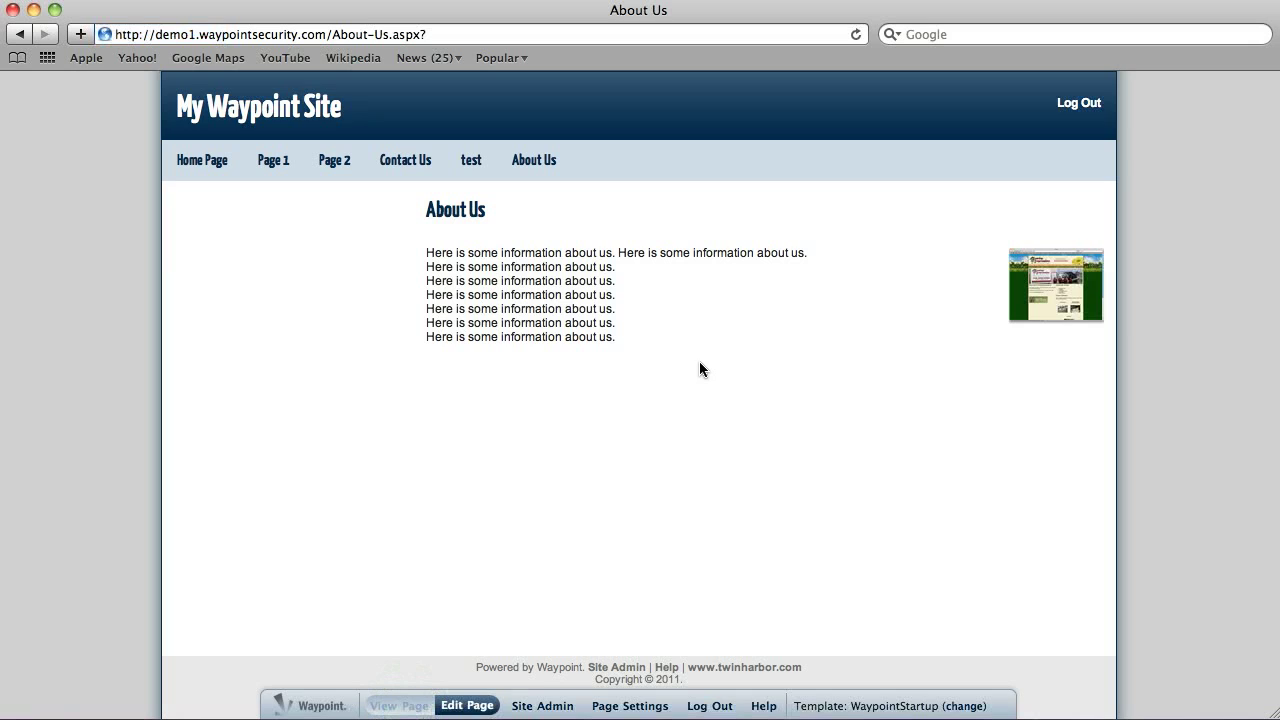